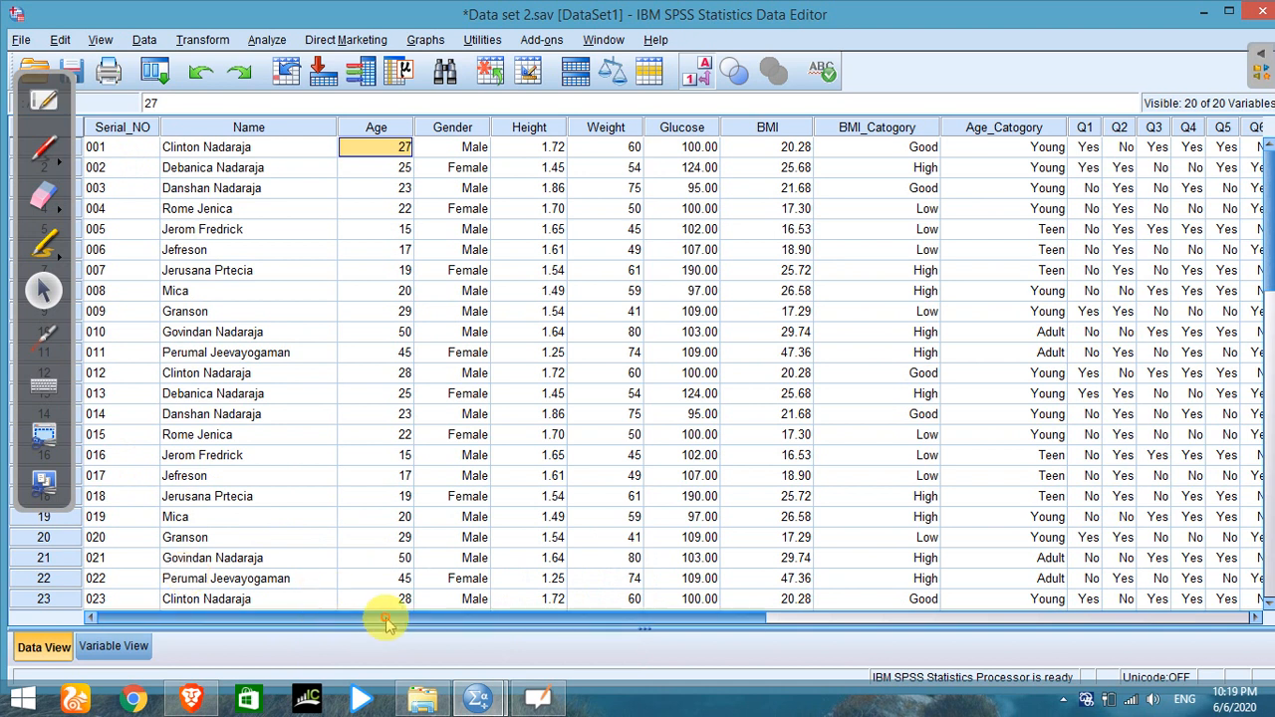
left_click_drag(335, 620, 620, 598)
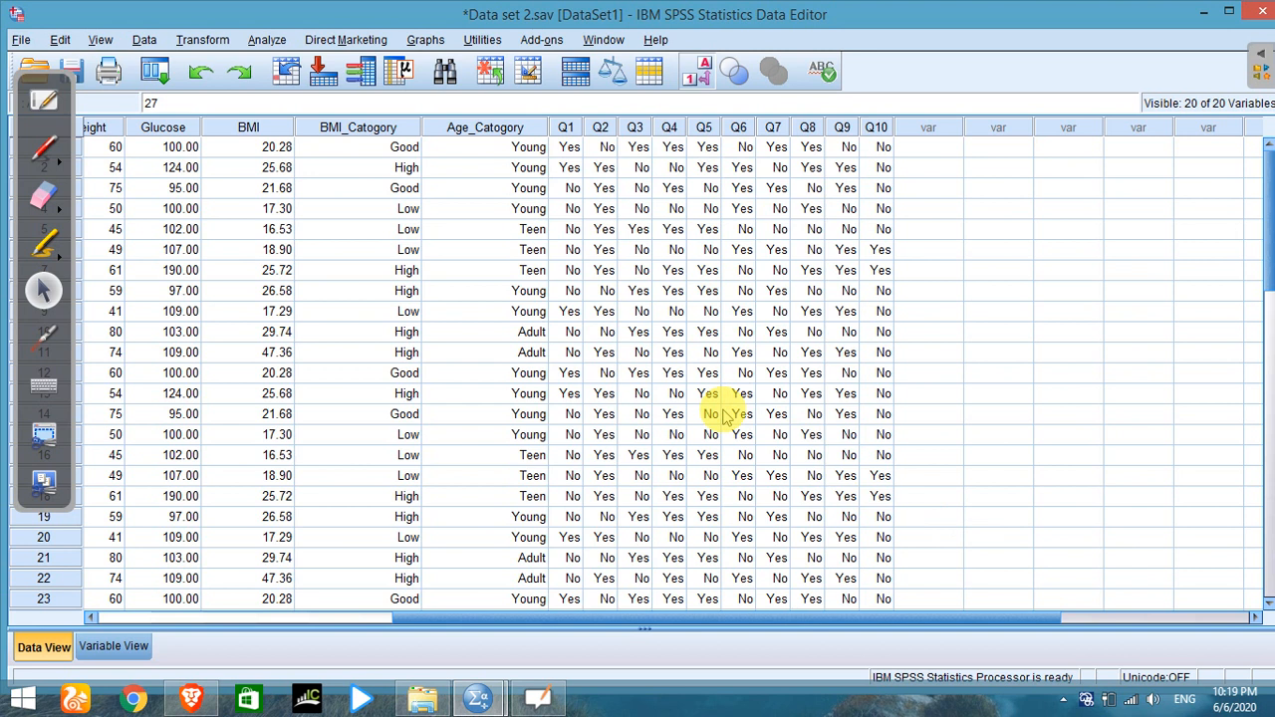
left_click_drag(646, 617, 302, 617)
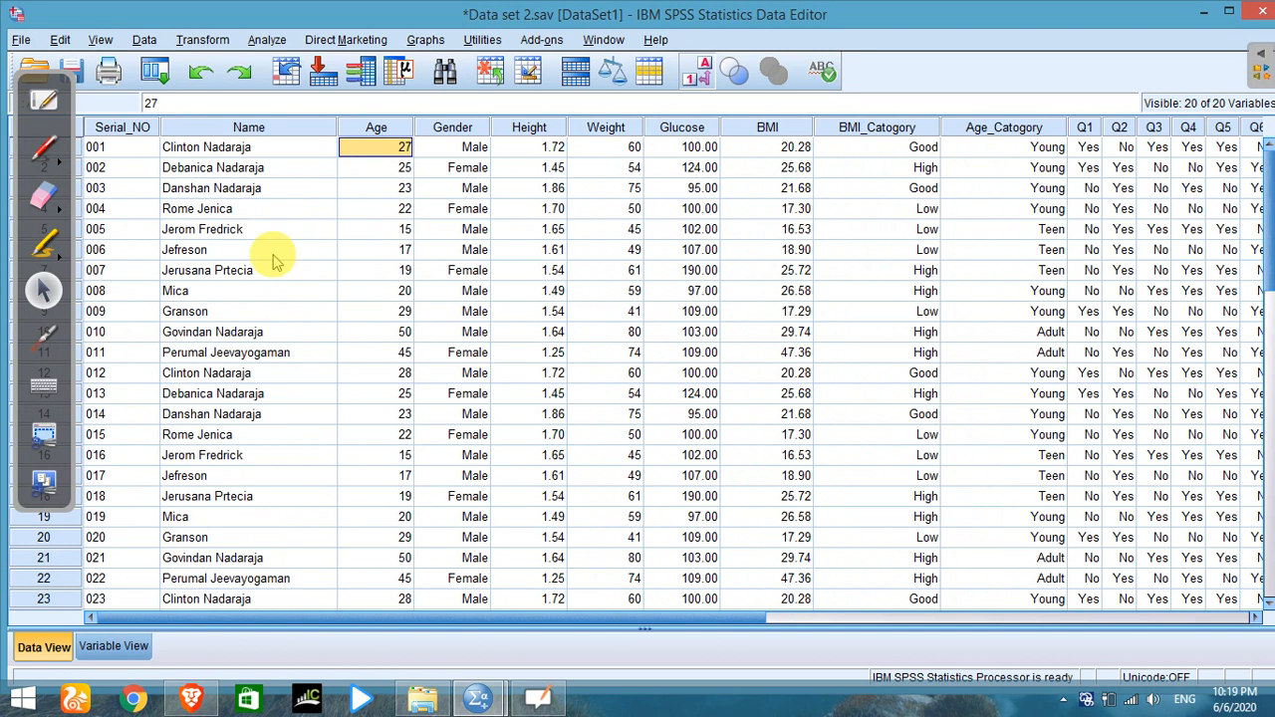
left_click(249, 148)
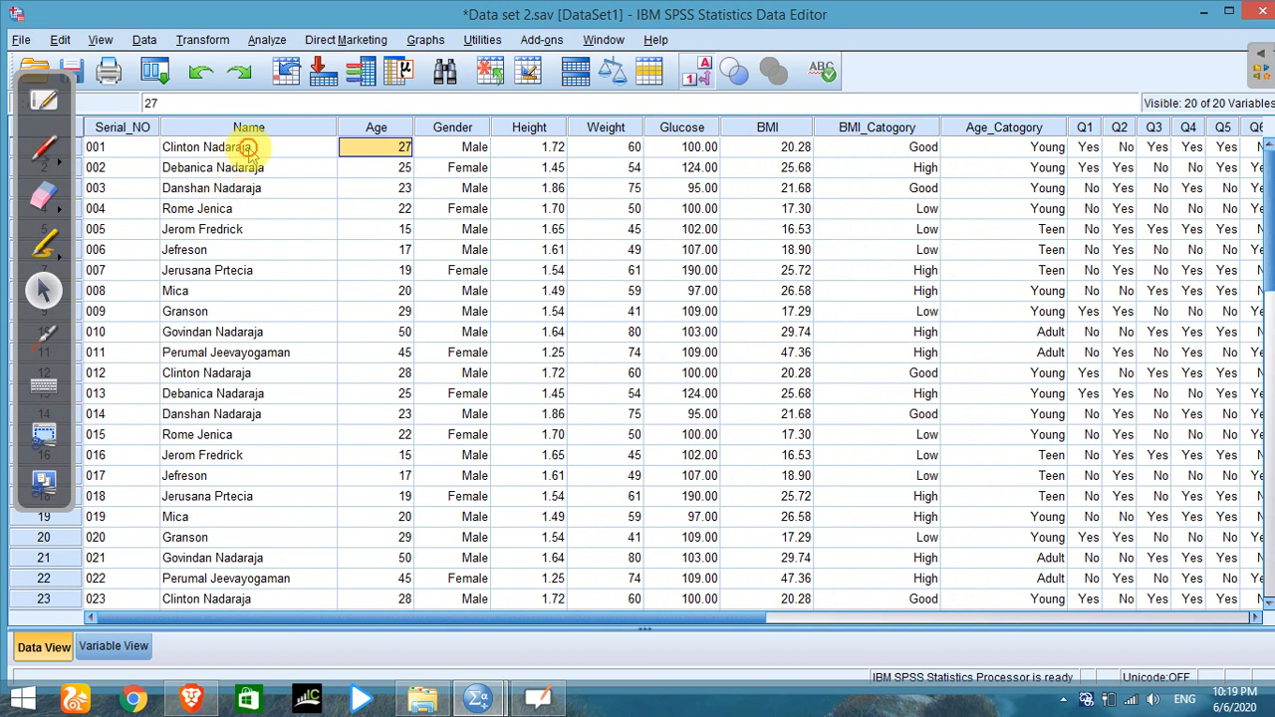
left_click(282, 197)
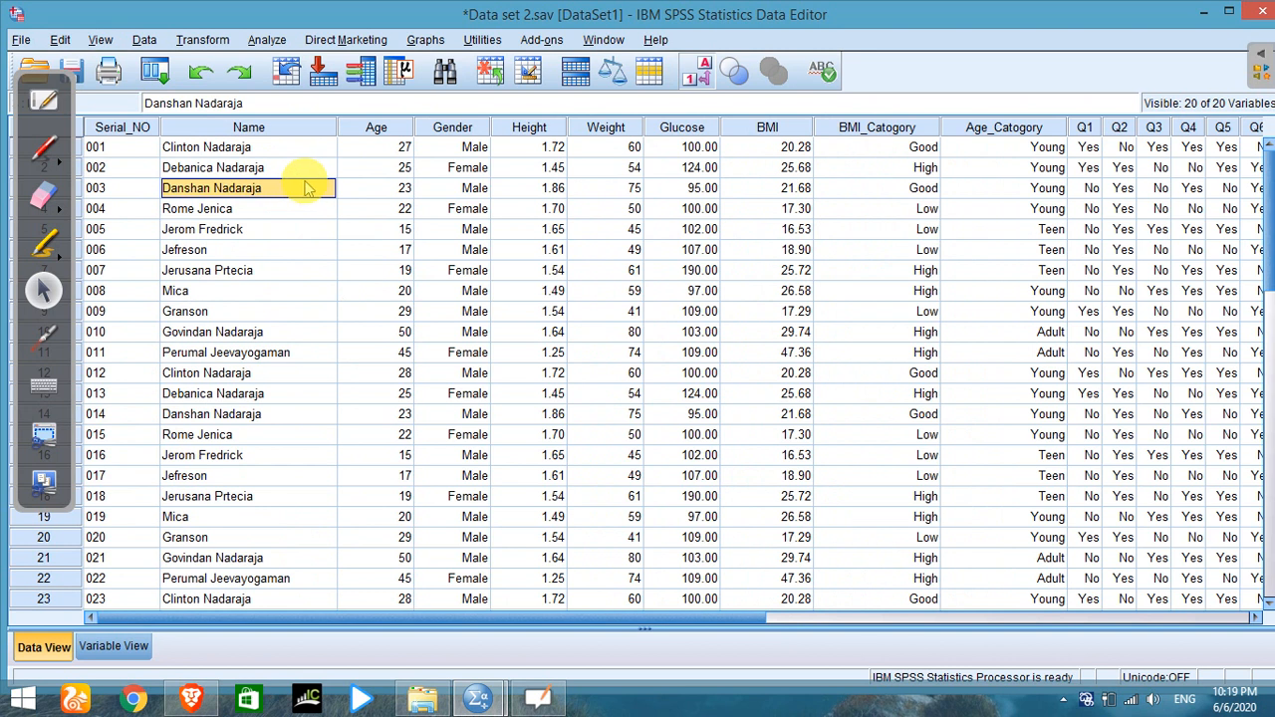
Clear the Age values of records 001 and 003 in the data set.
left_click(367, 151)
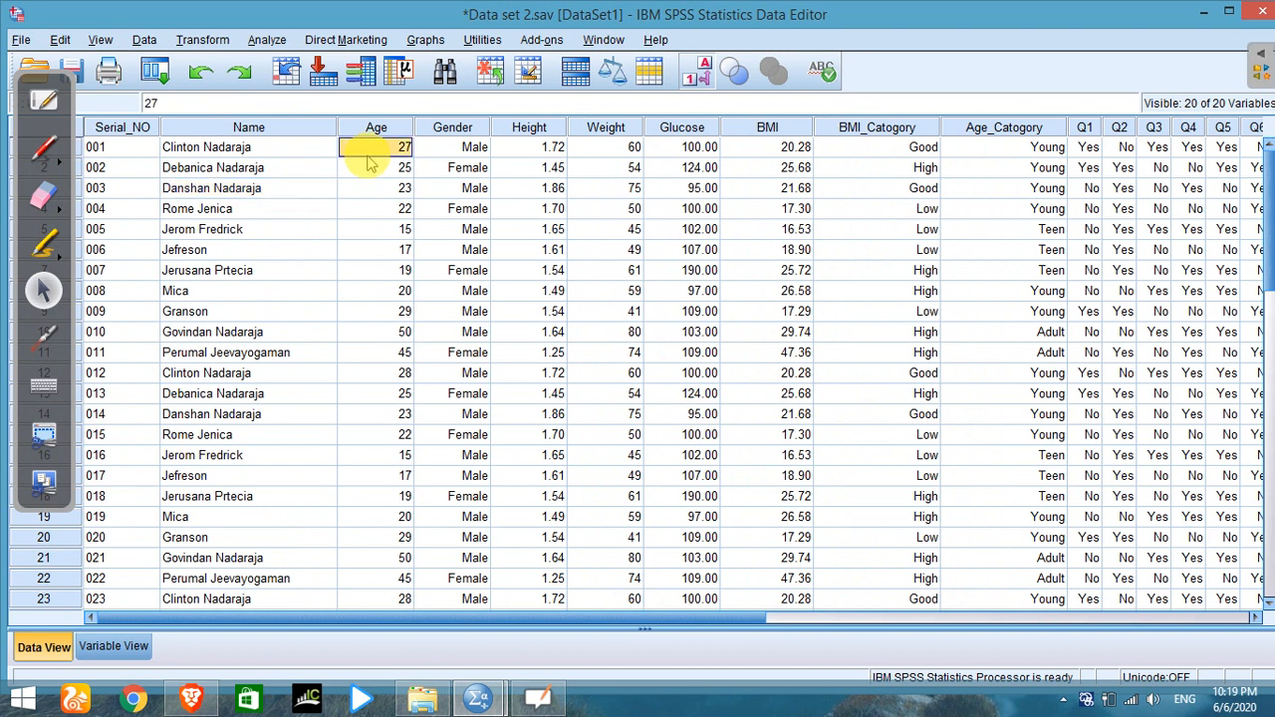
key("BackSpace")
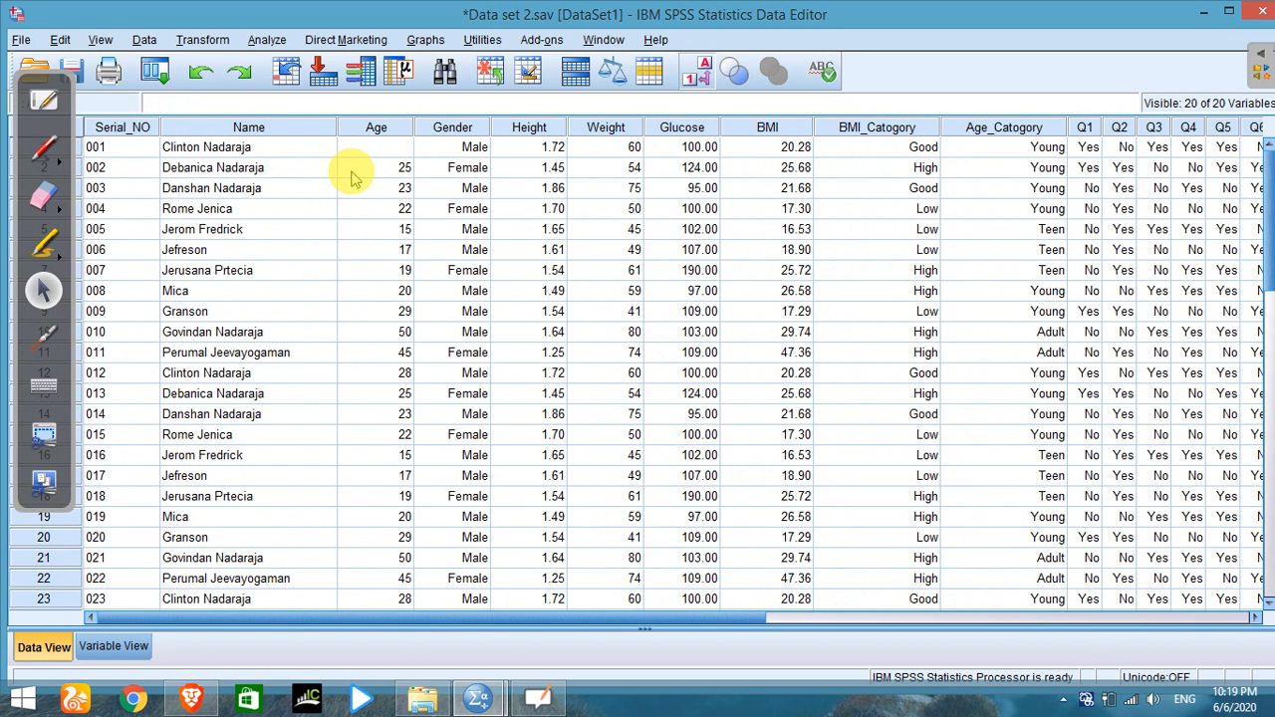
left_click(367, 187)
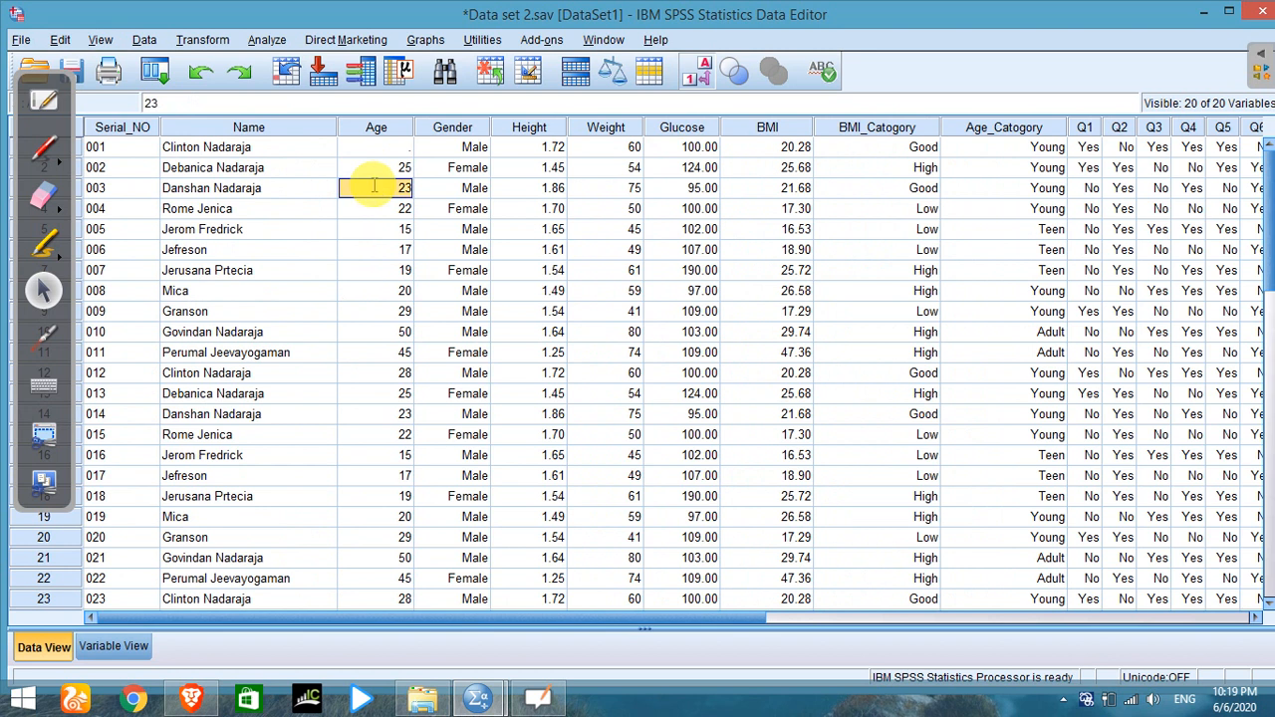
key("BackSpace")
left_click(323, 171)
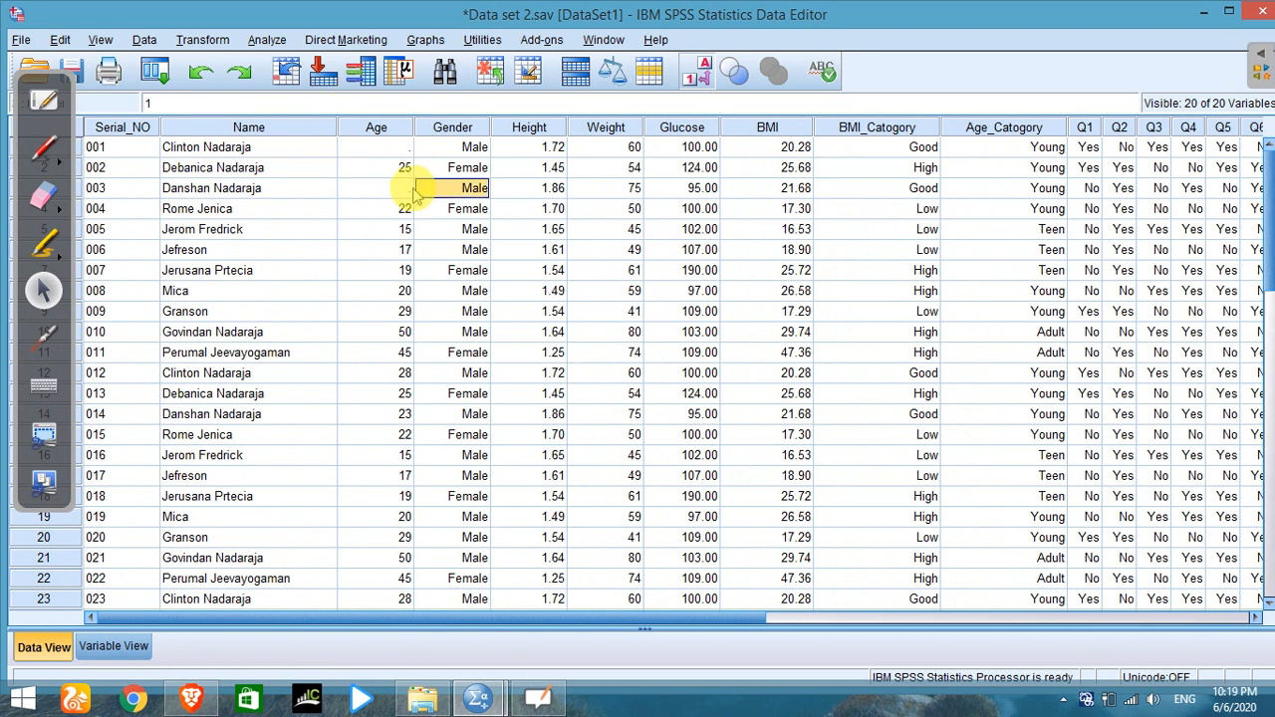
left_click(393, 188)
left_click(402, 147)
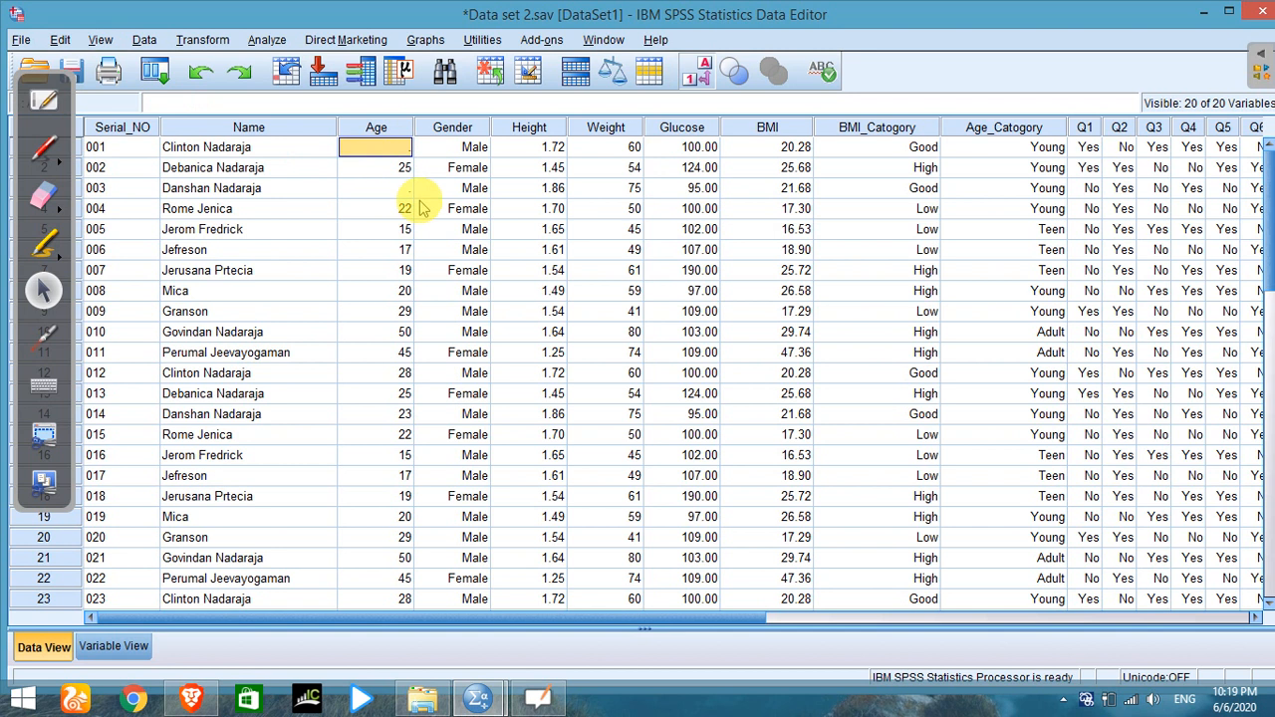
left_click(398, 188)
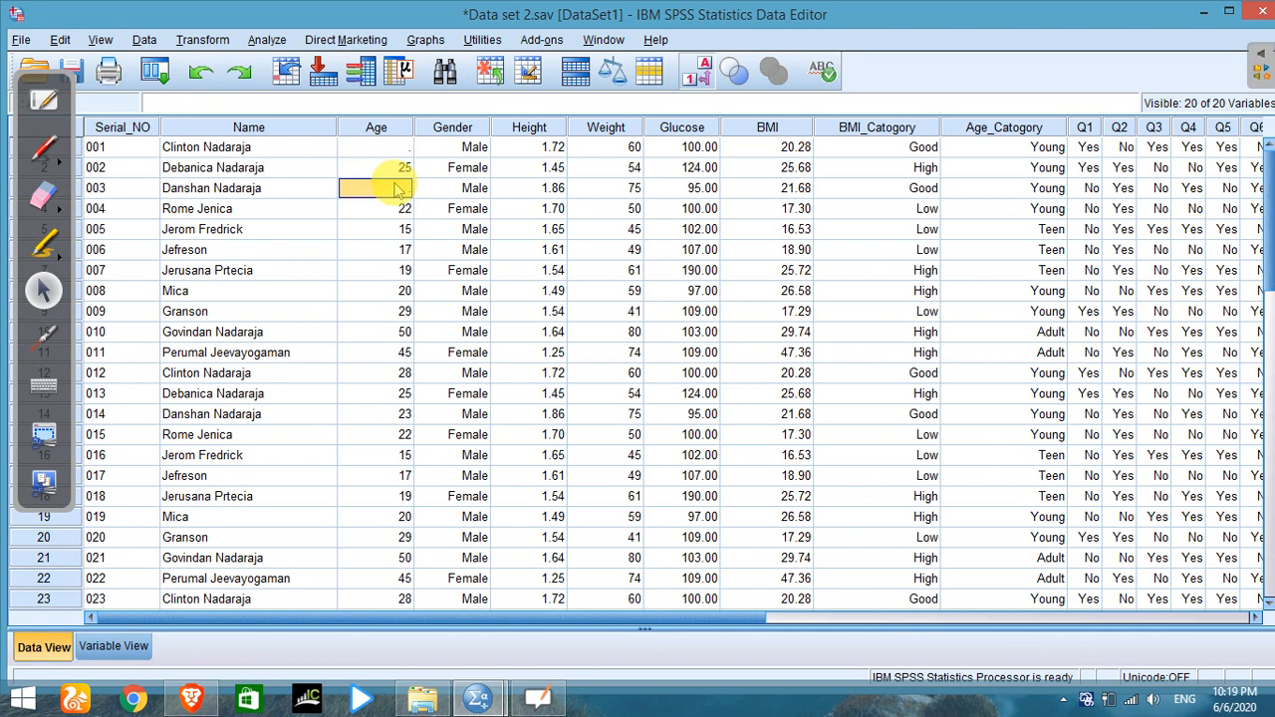
left_click(397, 147)
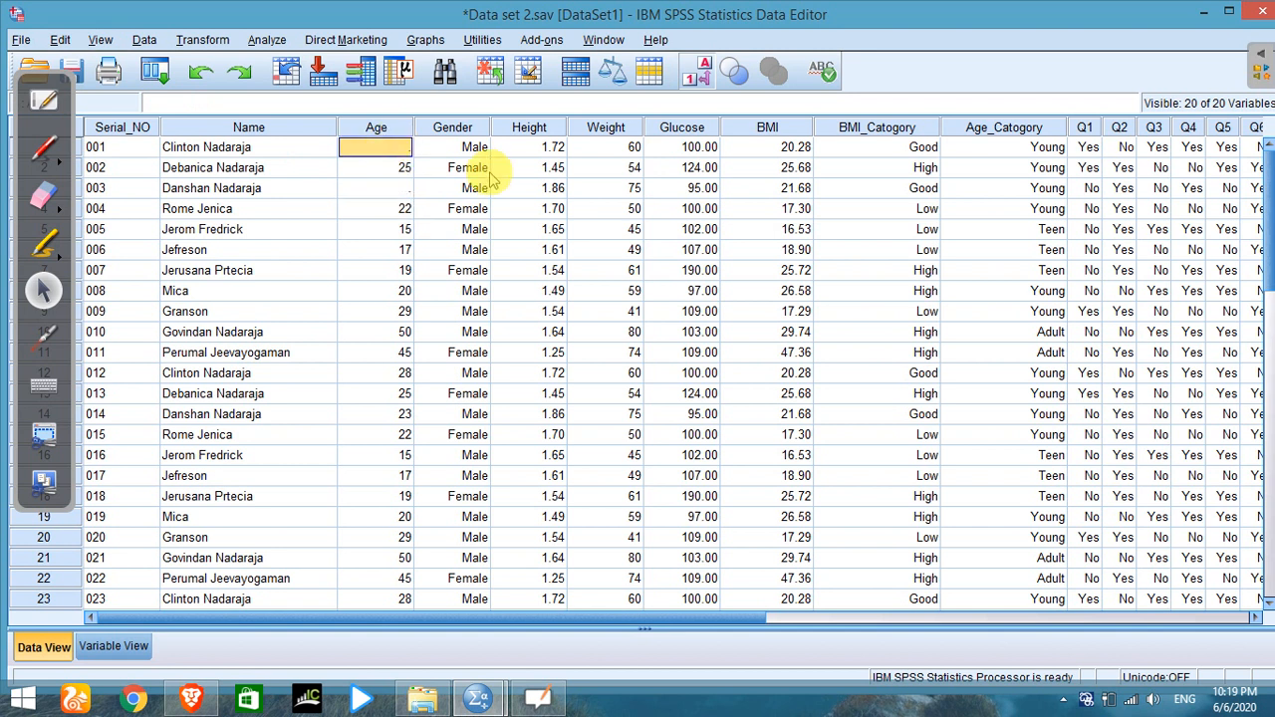
left_click(383, 189)
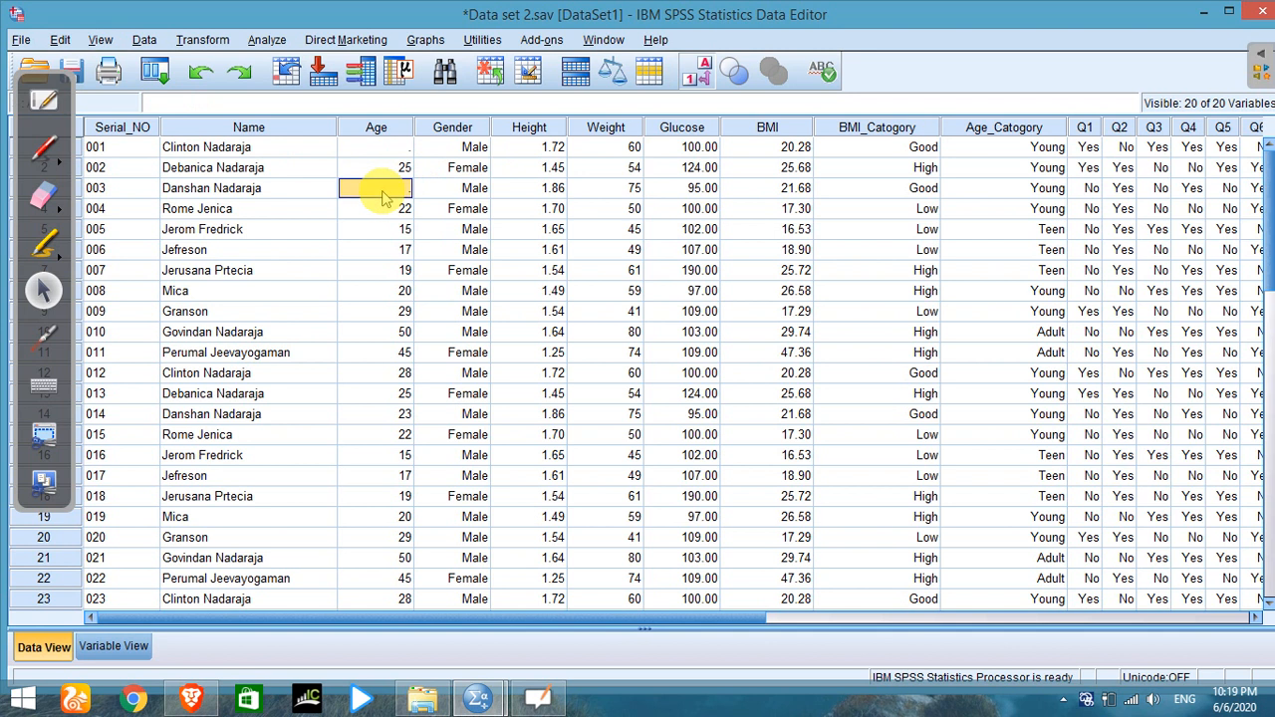
left_click(385, 148)
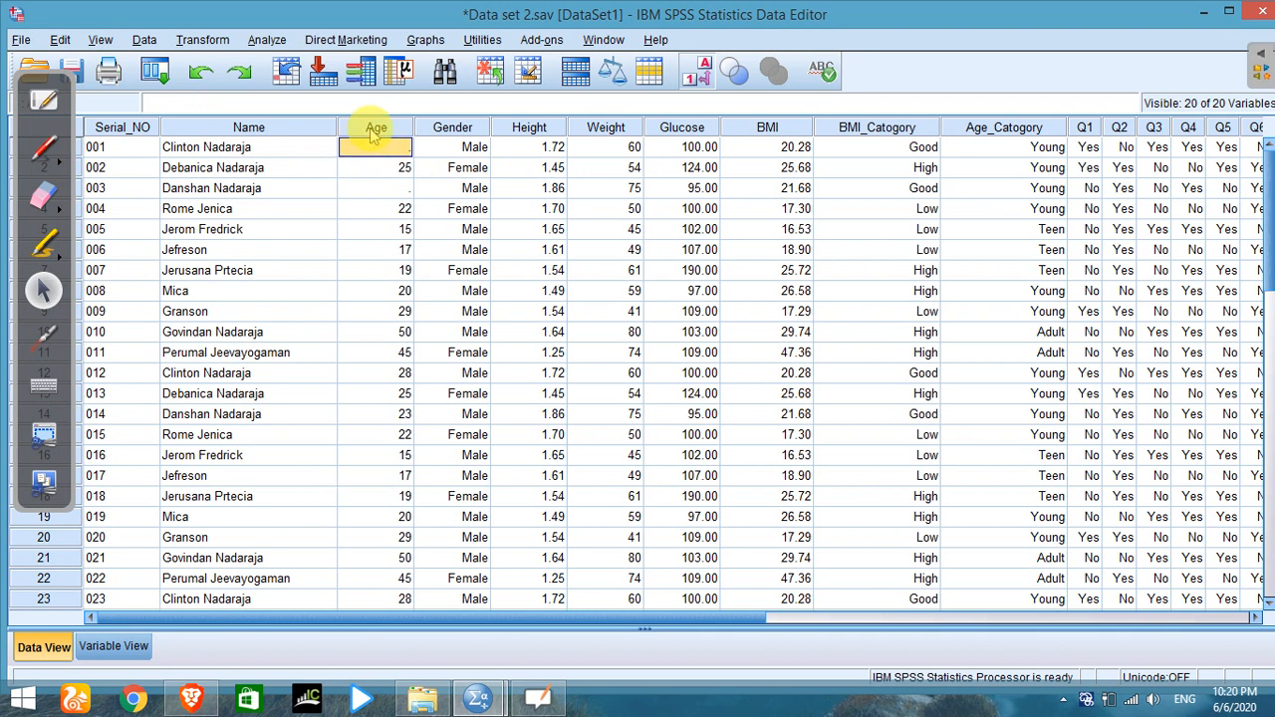
left_click(375, 128)
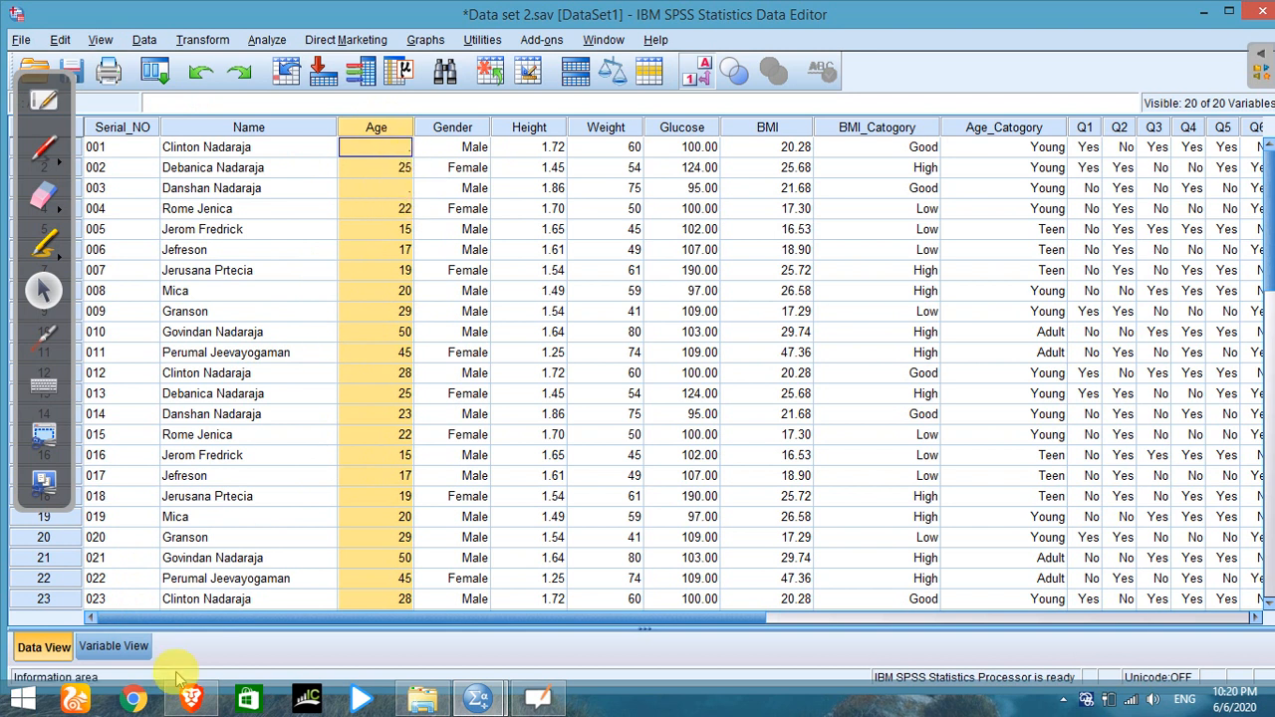
Open the missing-values definition of the Age variable and choose discrete missing values.
left_click(101, 649)
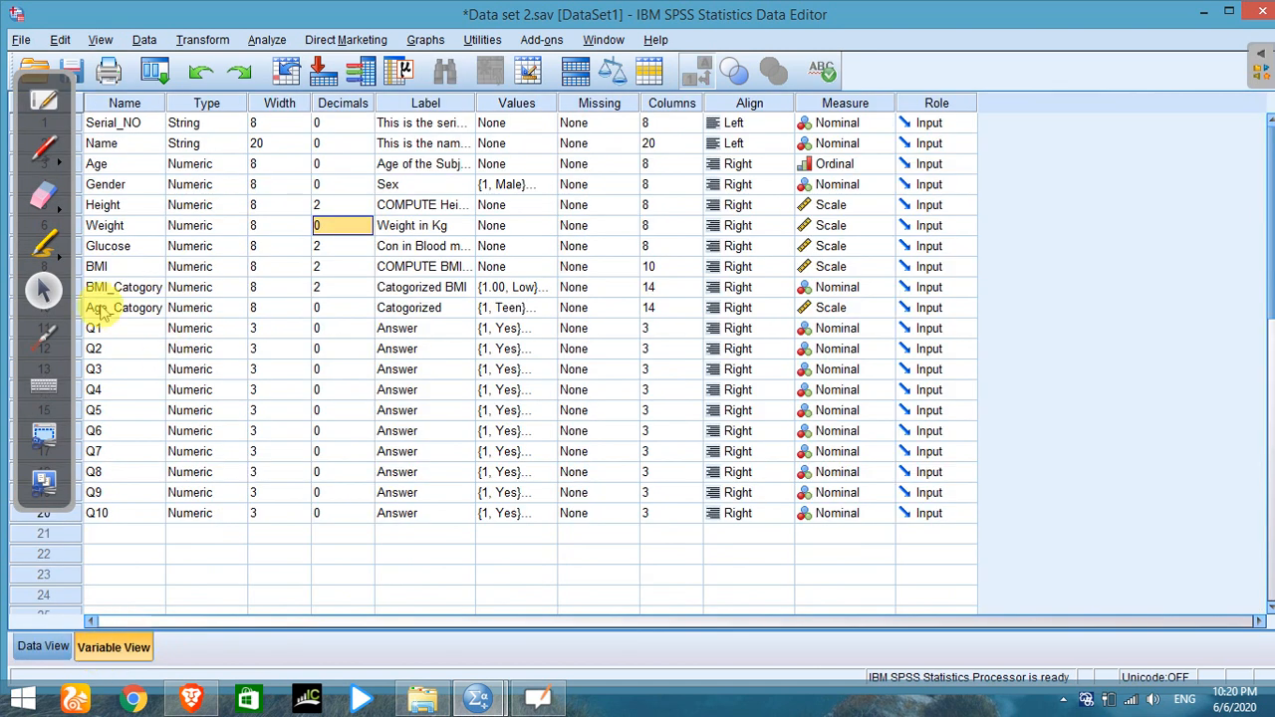
left_click(105, 166)
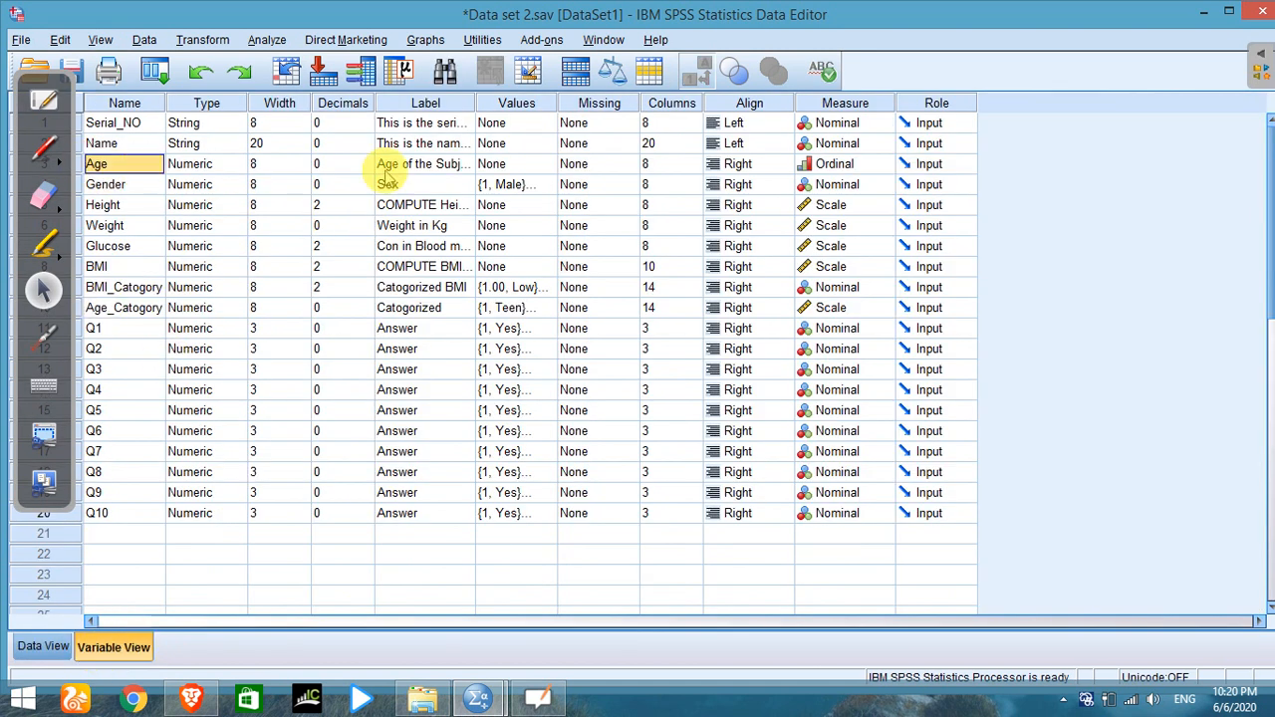
left_click(616, 166)
left_click(626, 165)
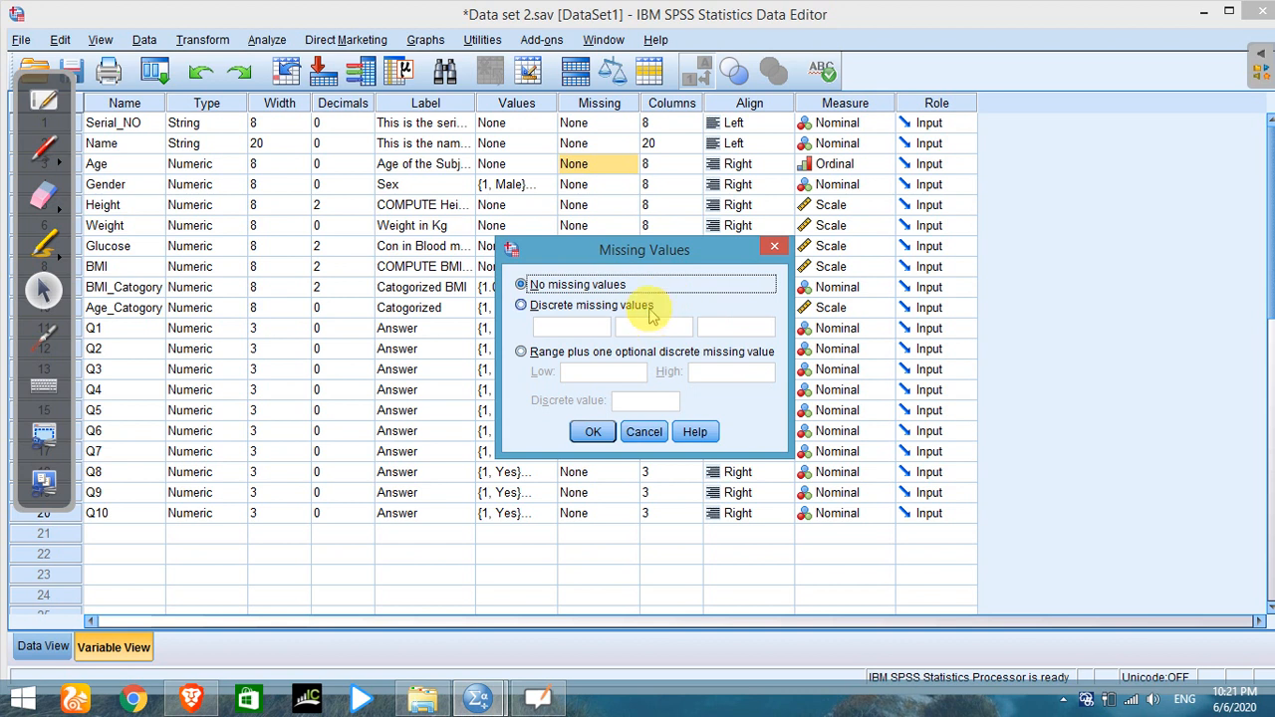
left_click(580, 311)
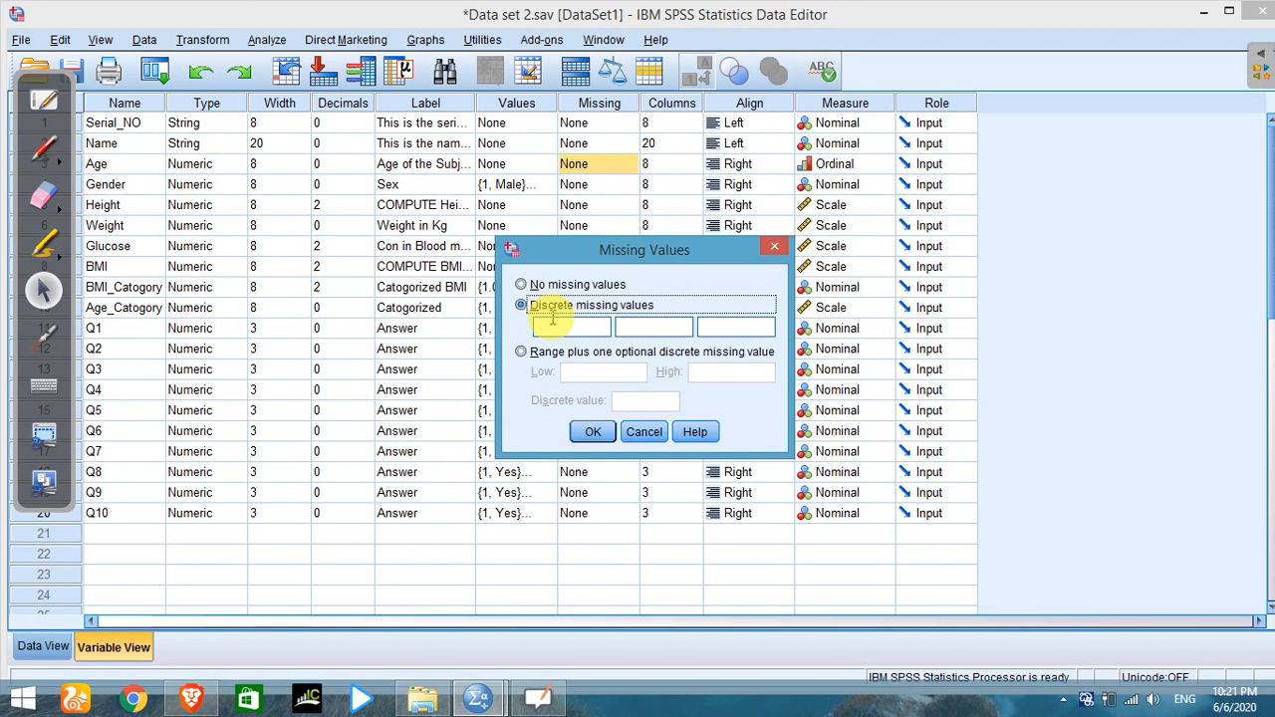
Try to define 999 as only the third discrete missing value for Age, and clear that entry.
left_click(738, 329)
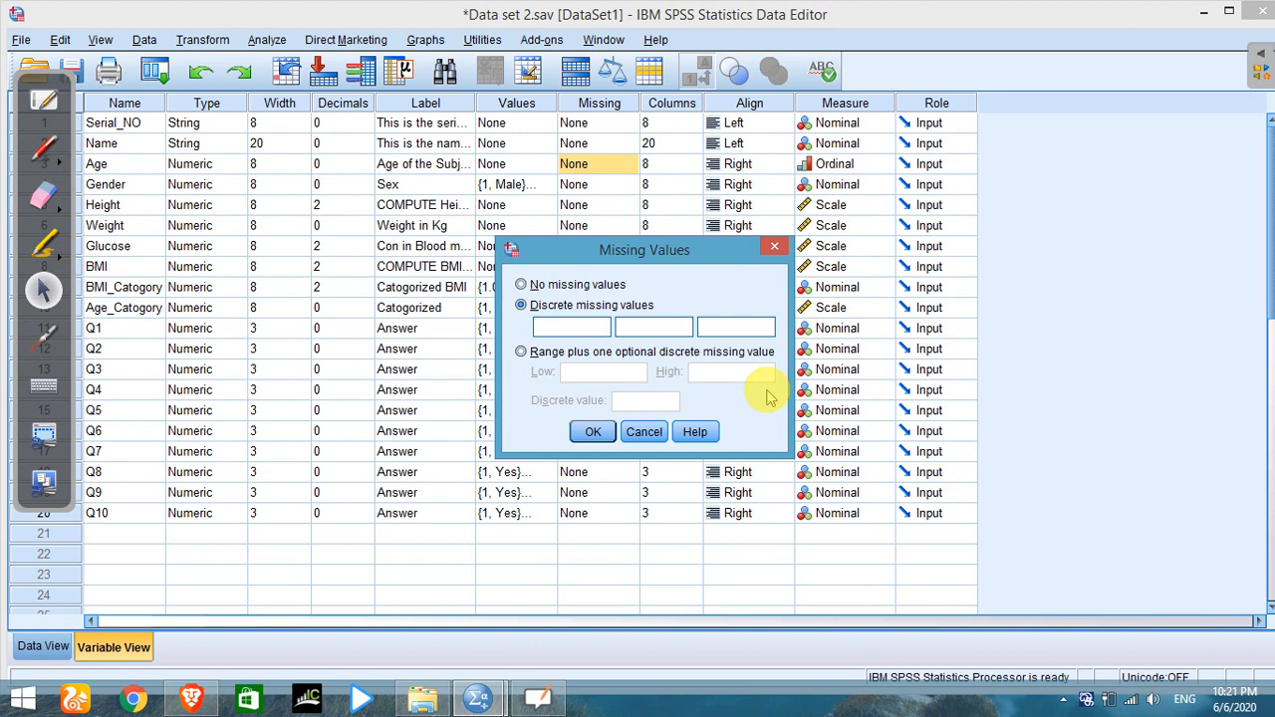
type("999")
left_click(593, 433)
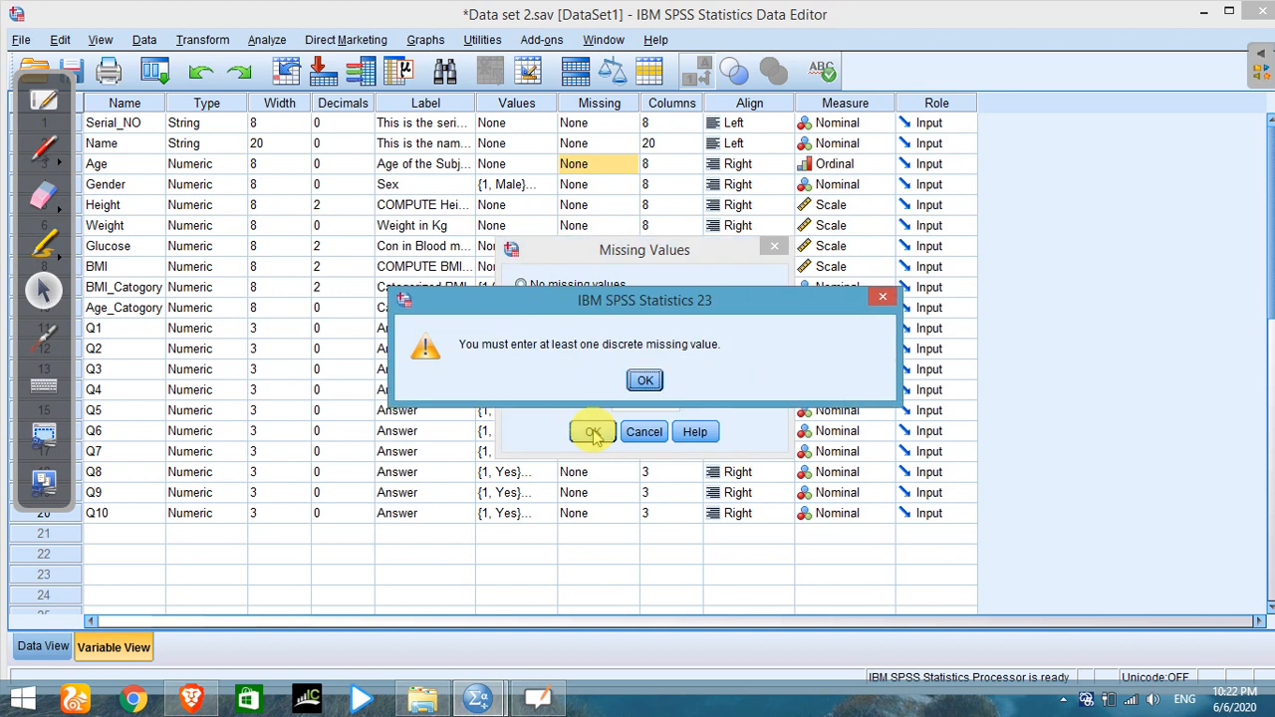
left_click(645, 381)
left_click_drag(736, 327, 650, 326)
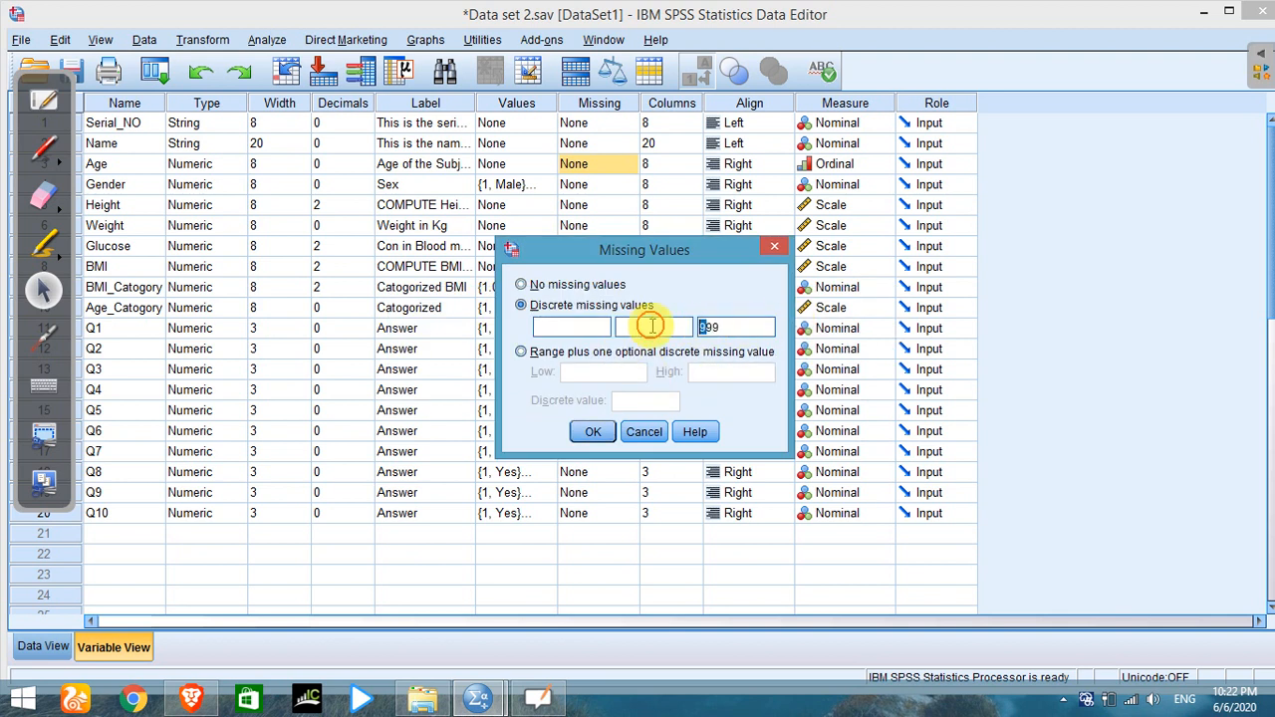
key("BackSpace")
left_click(573, 326)
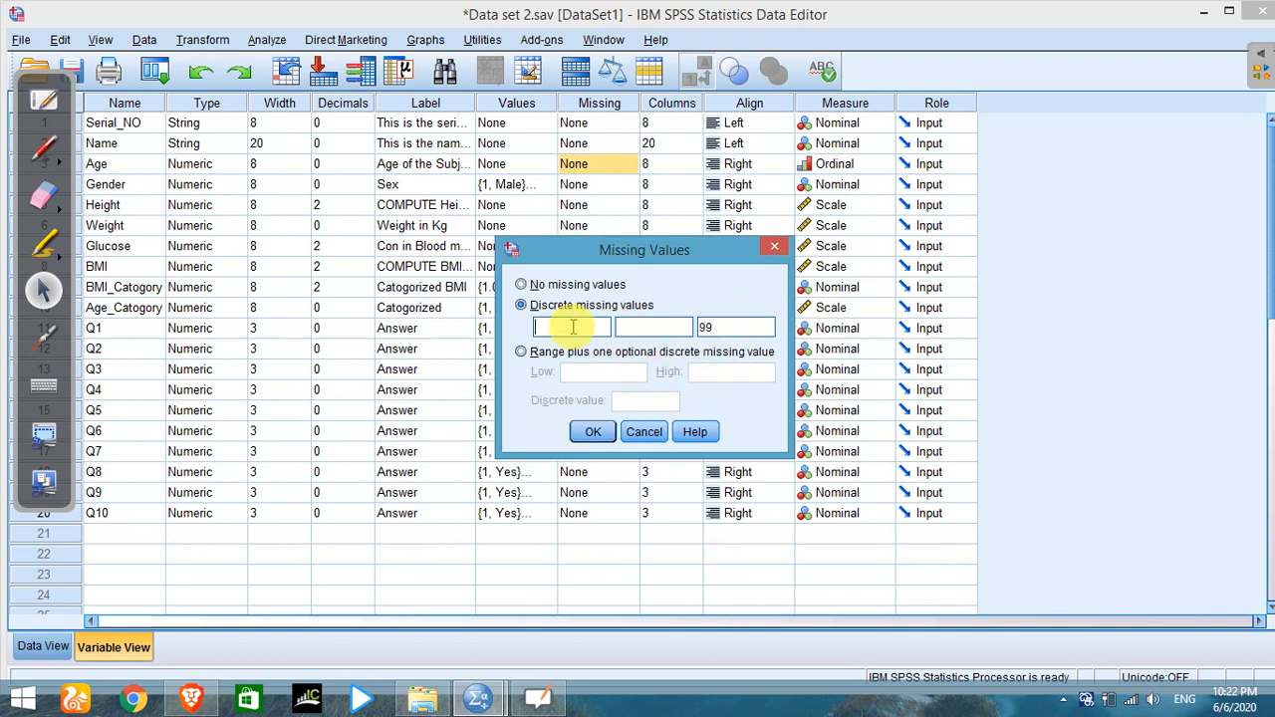
double_click(719, 327)
key("BackSpace")
Define 999 as the first discrete missing value of the Age variable.
left_click(605, 326)
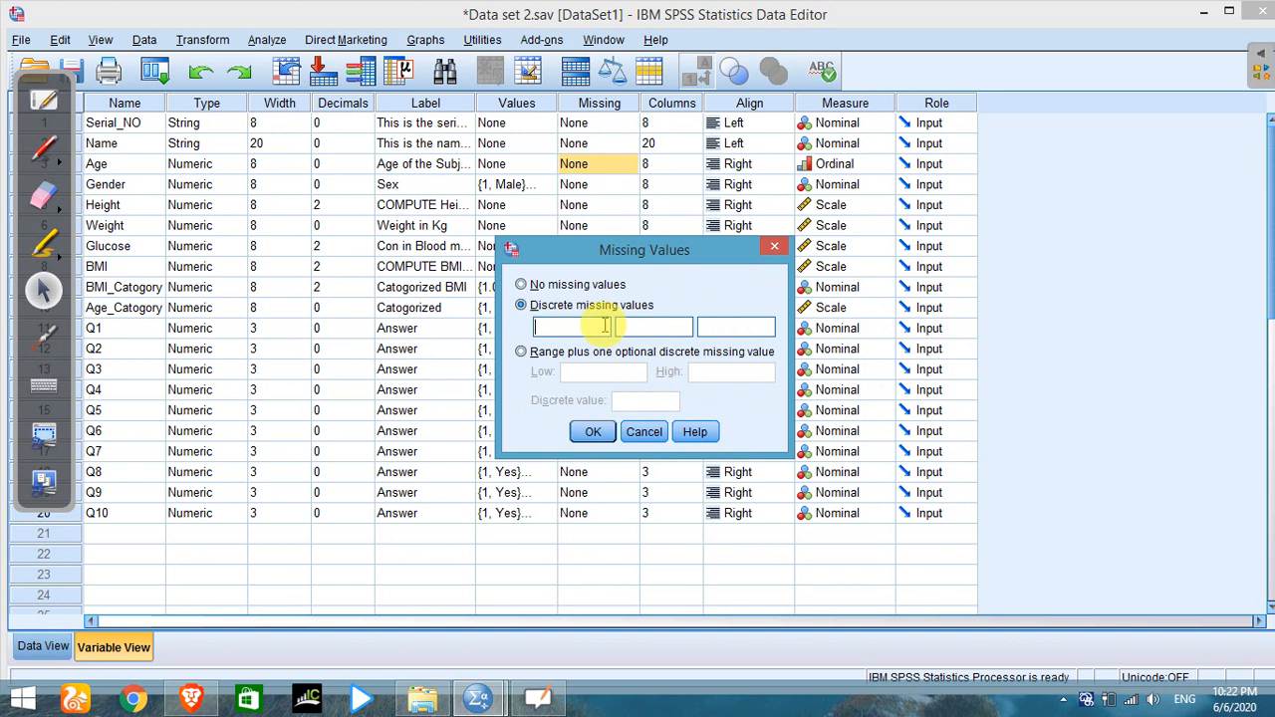
type("999")
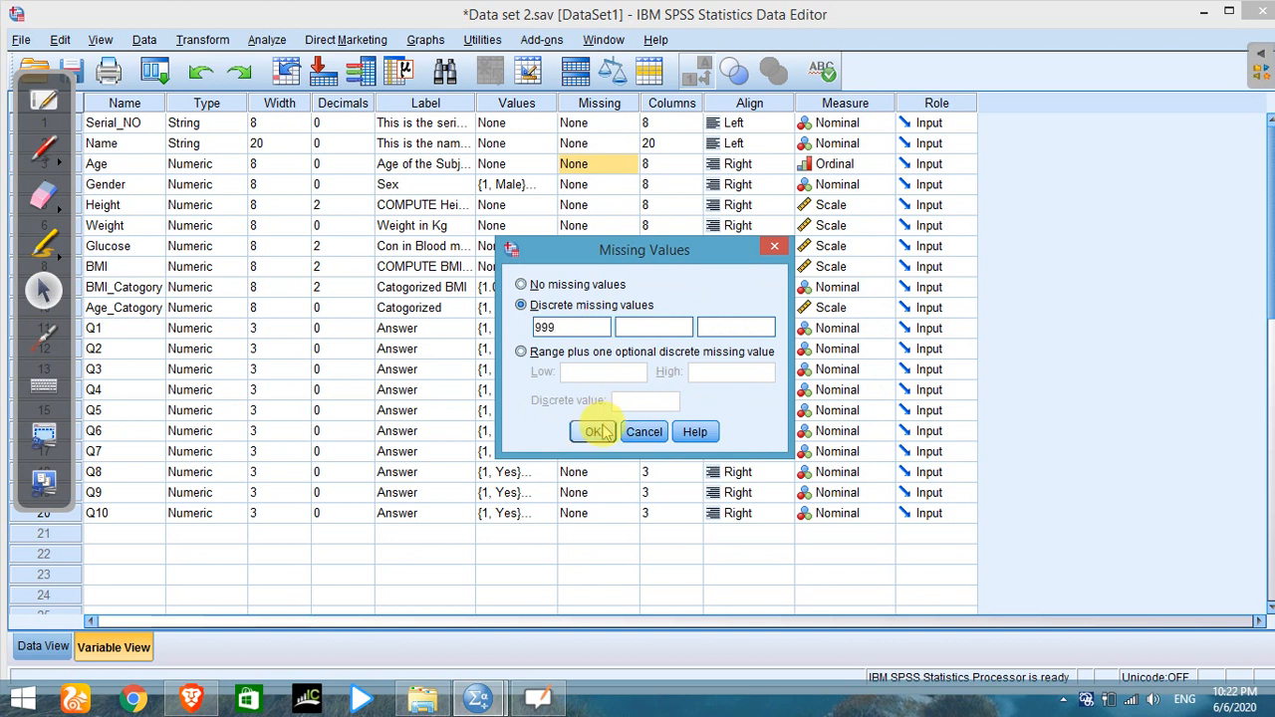
left_click(595, 432)
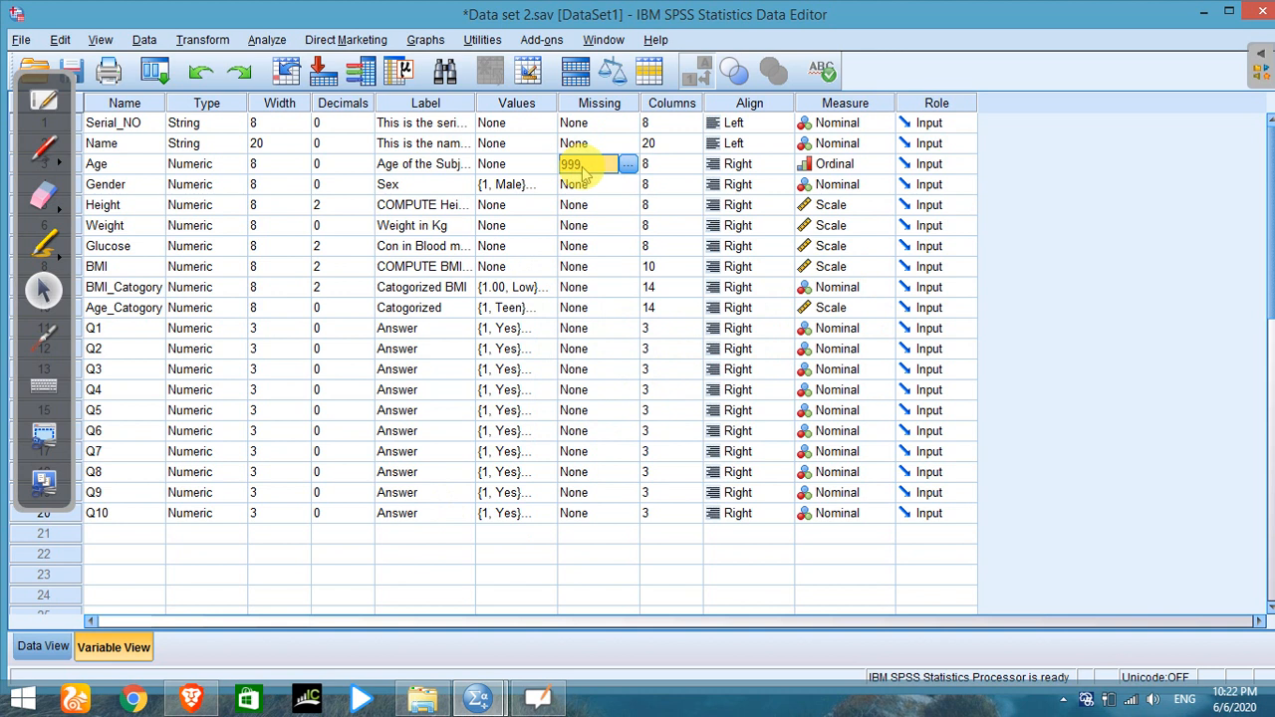
Return to the data and enter 999 as the Age of records 001 and 003.
left_click(39, 646)
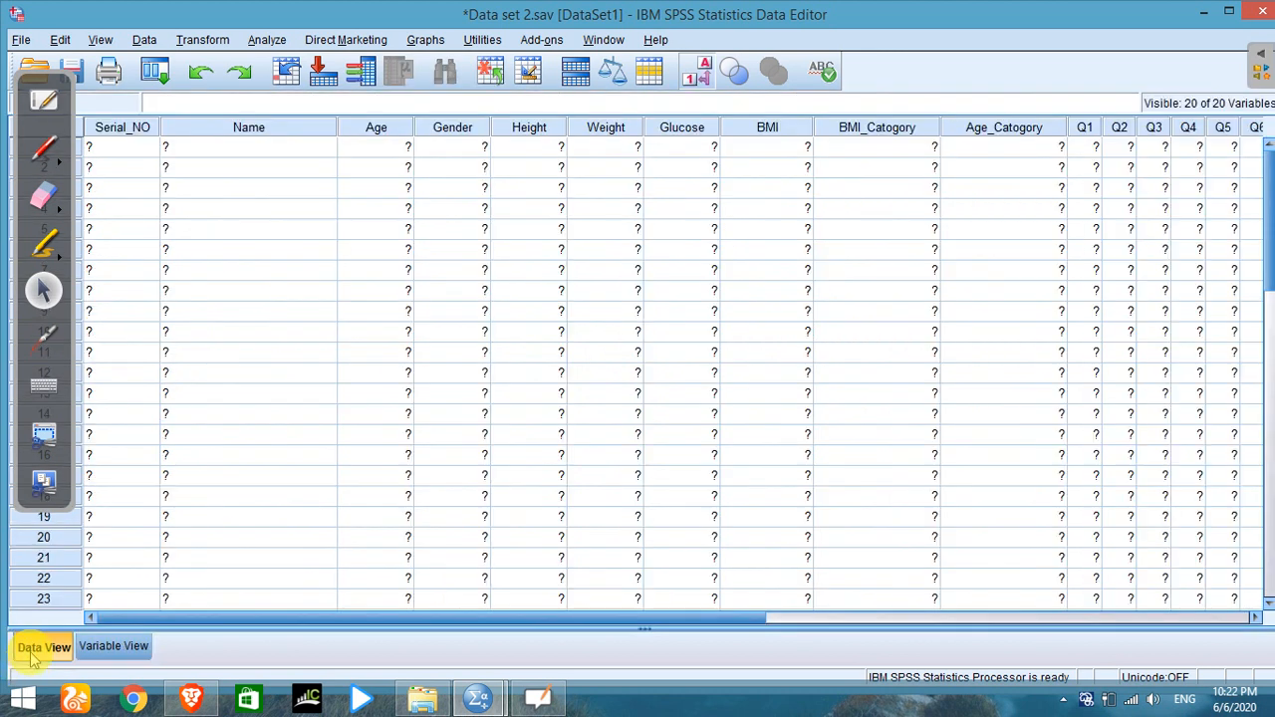
left_click(378, 149)
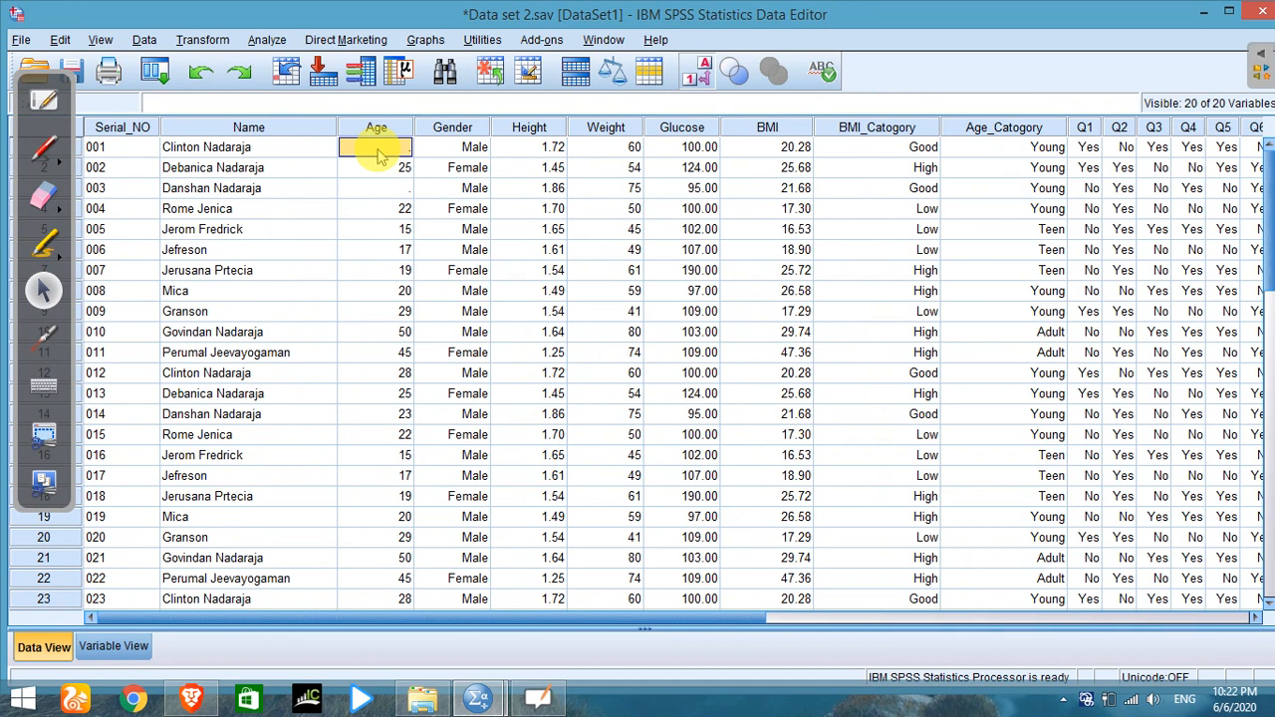
type("999")
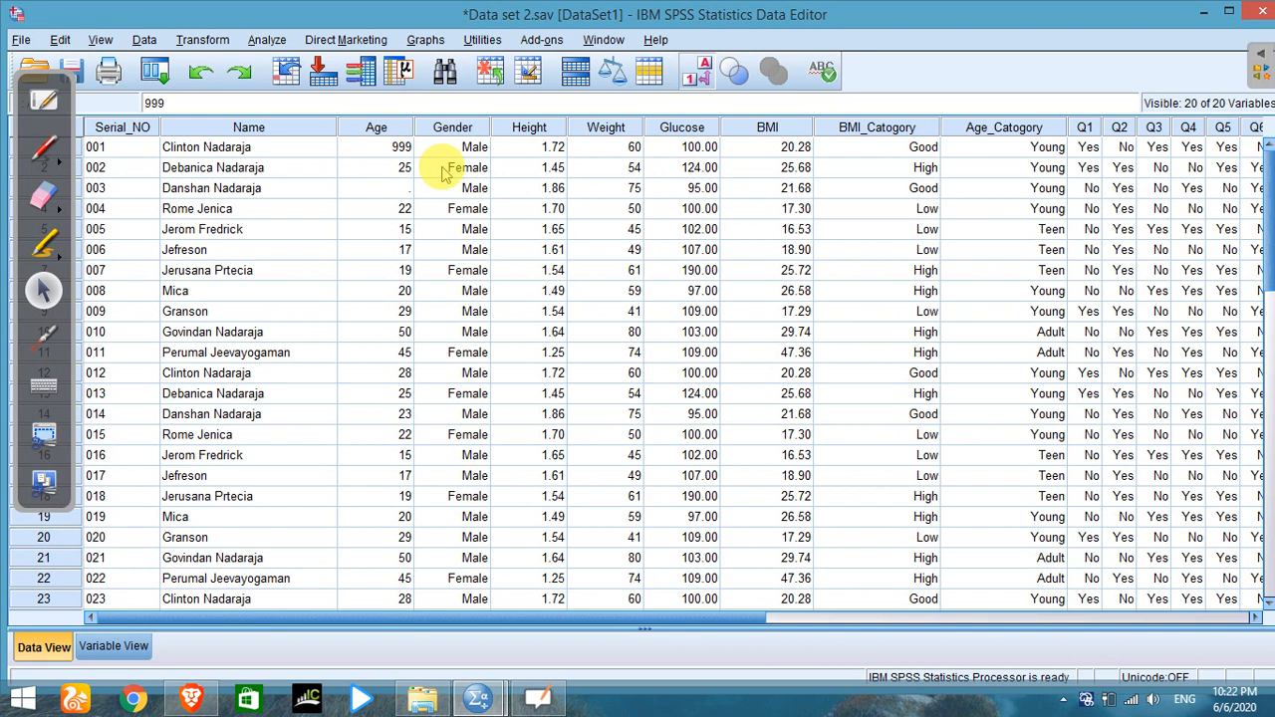
left_click(405, 190)
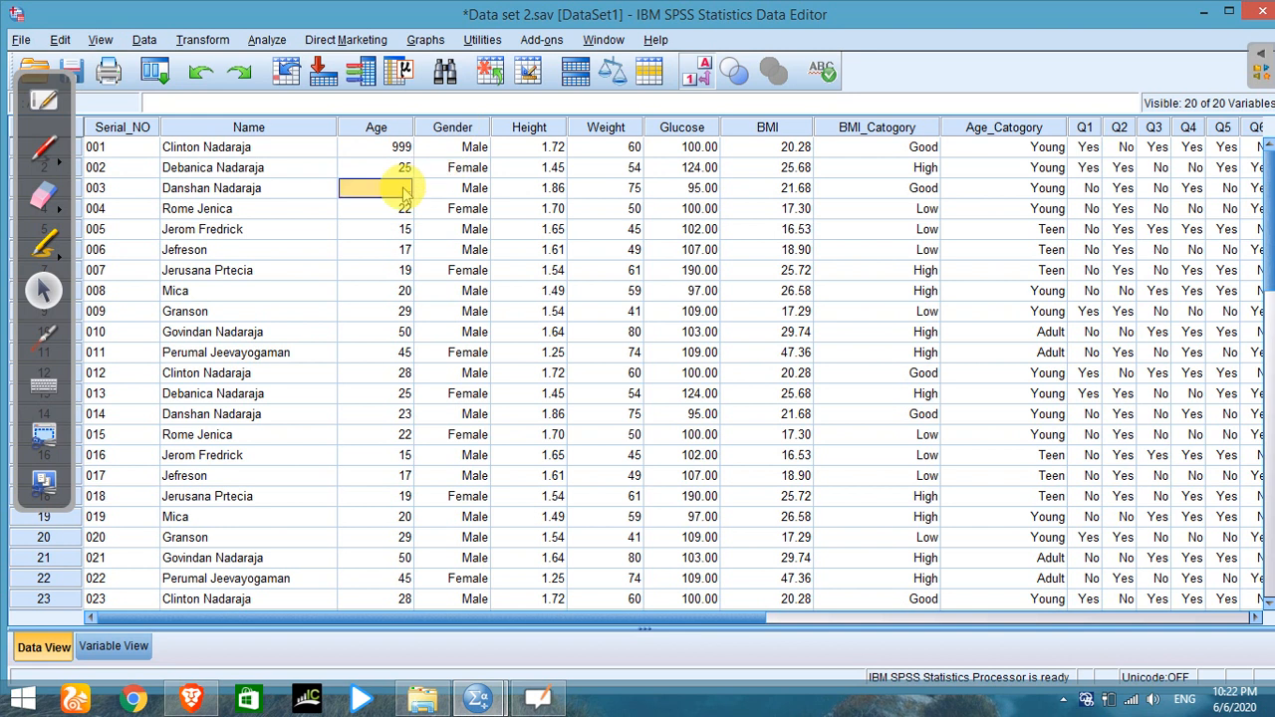
type("999")
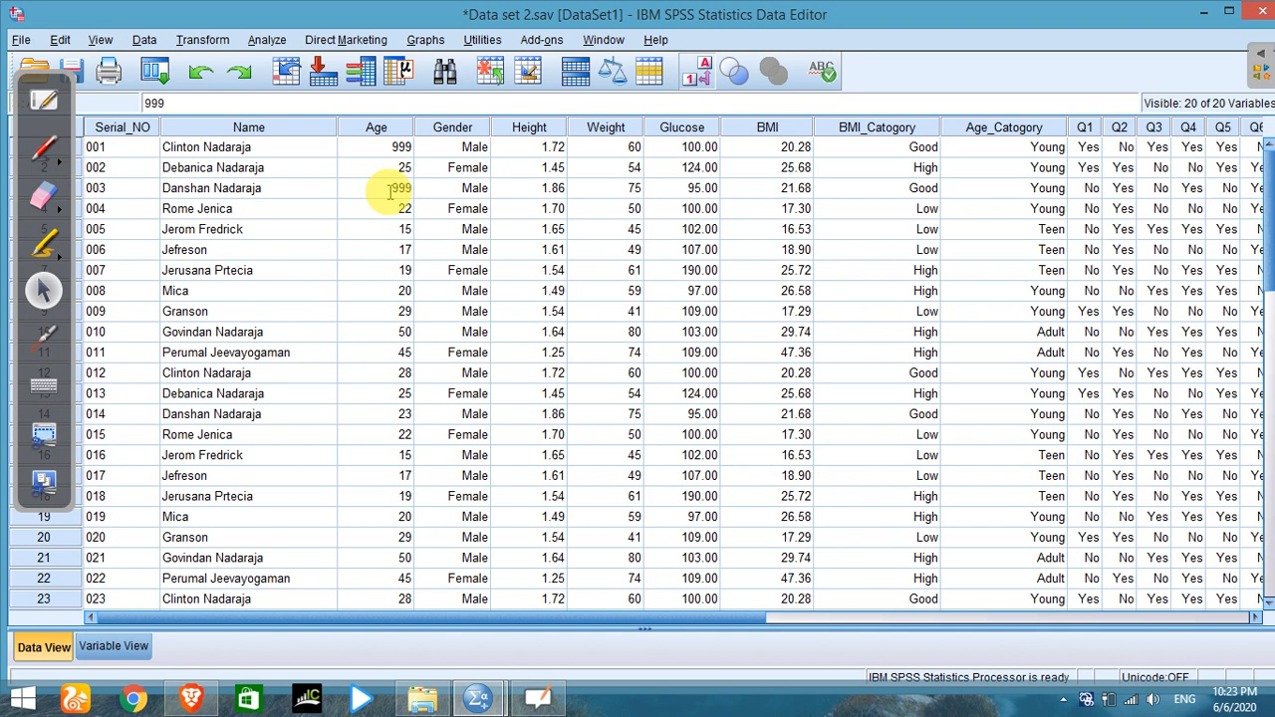
Run a frequency analysis with a frequency table on Age of the Subject and examine its valid and missing values.
left_click(376, 127)
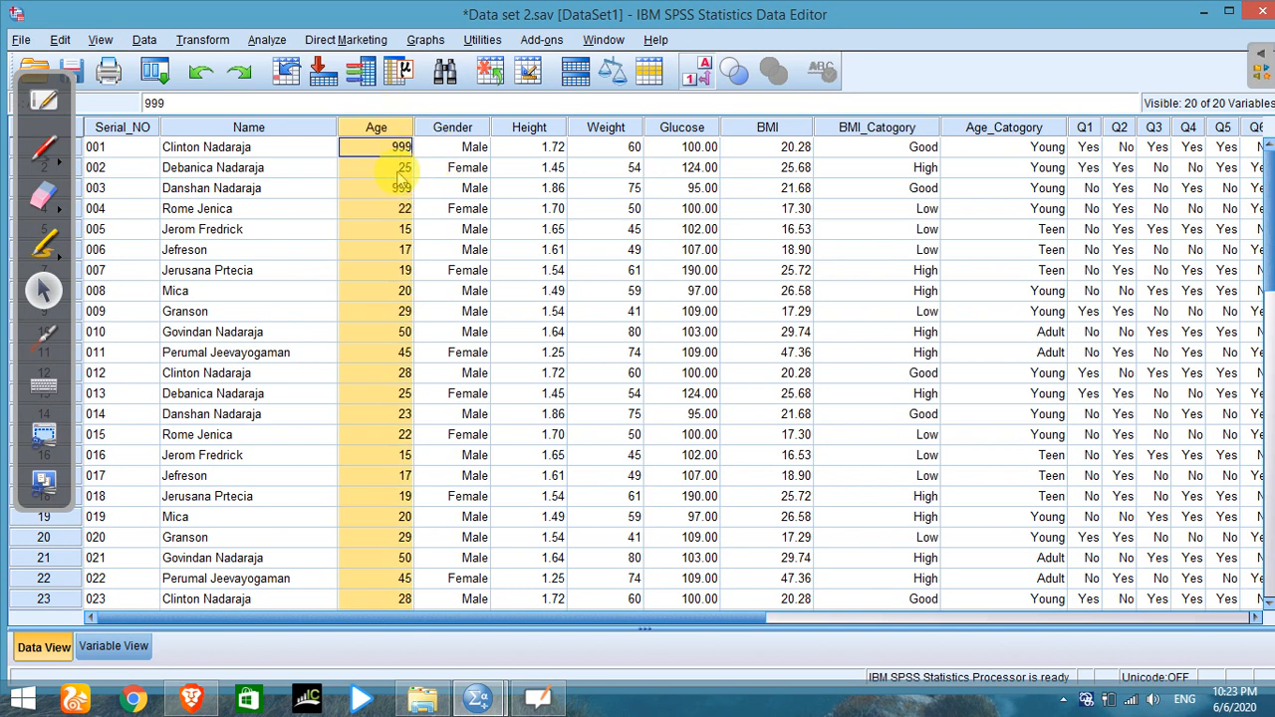
left_click(266, 40)
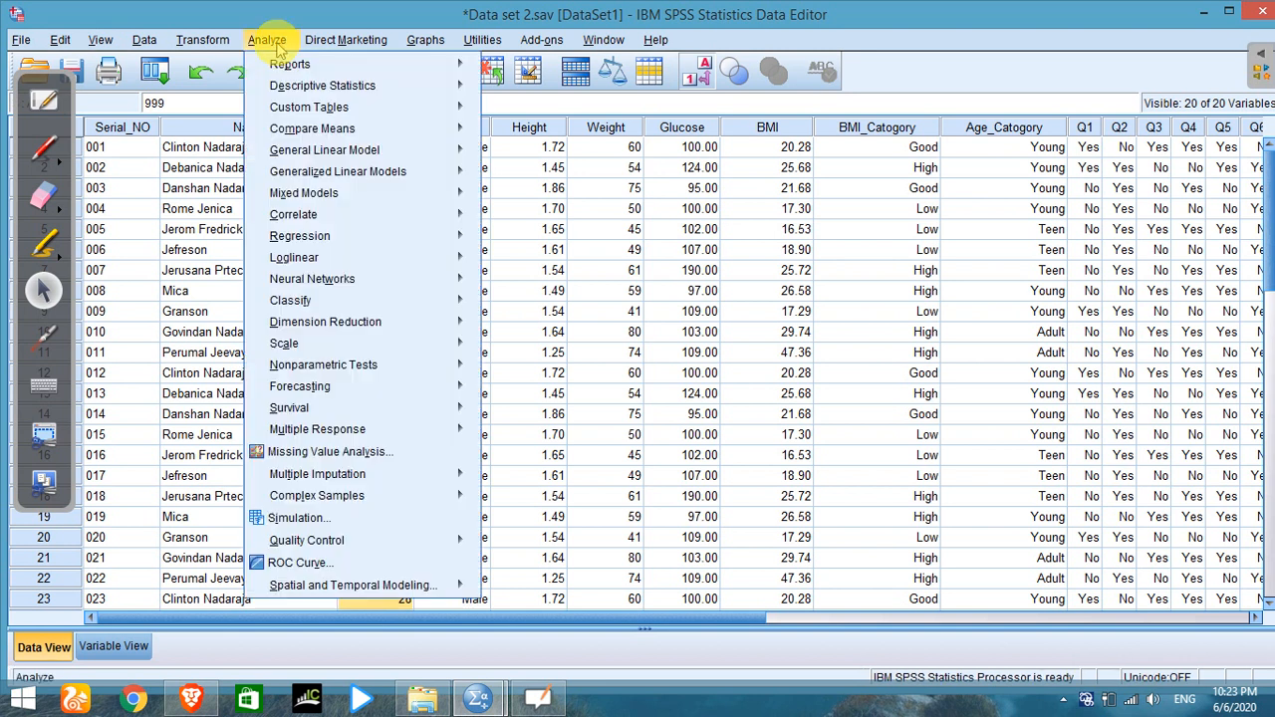
mouse_move(313, 119)
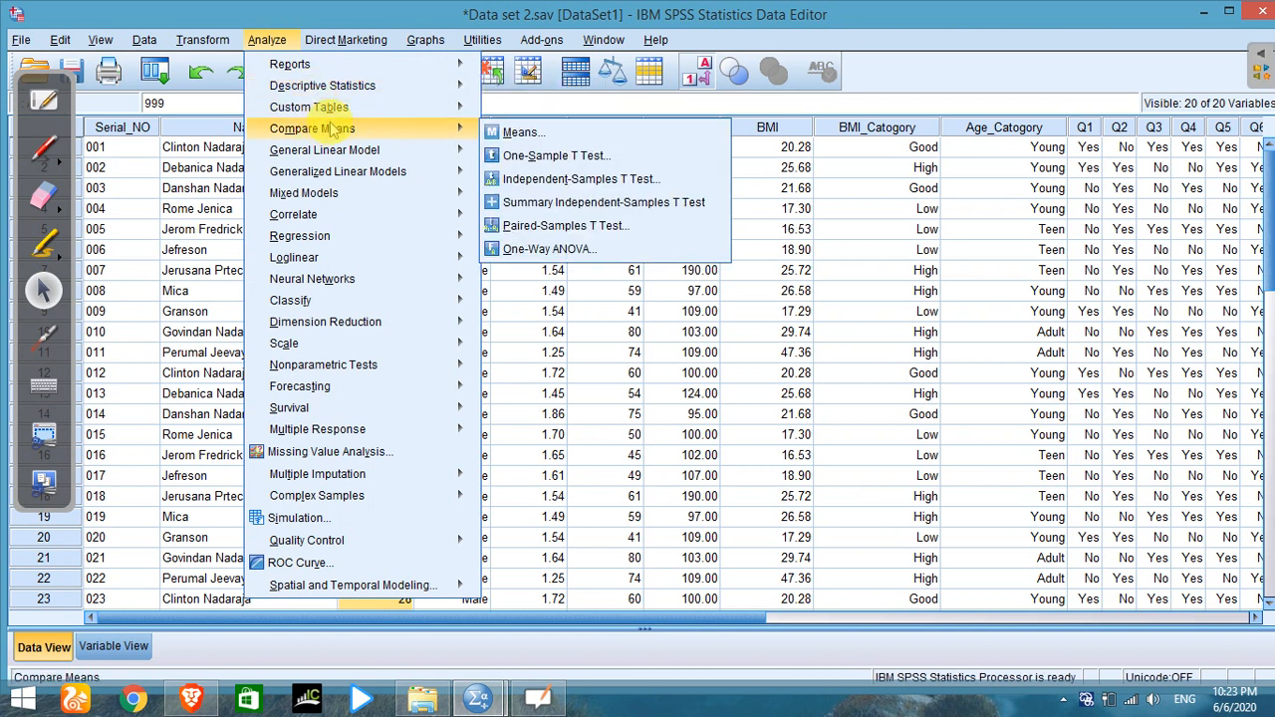
mouse_move(369, 91)
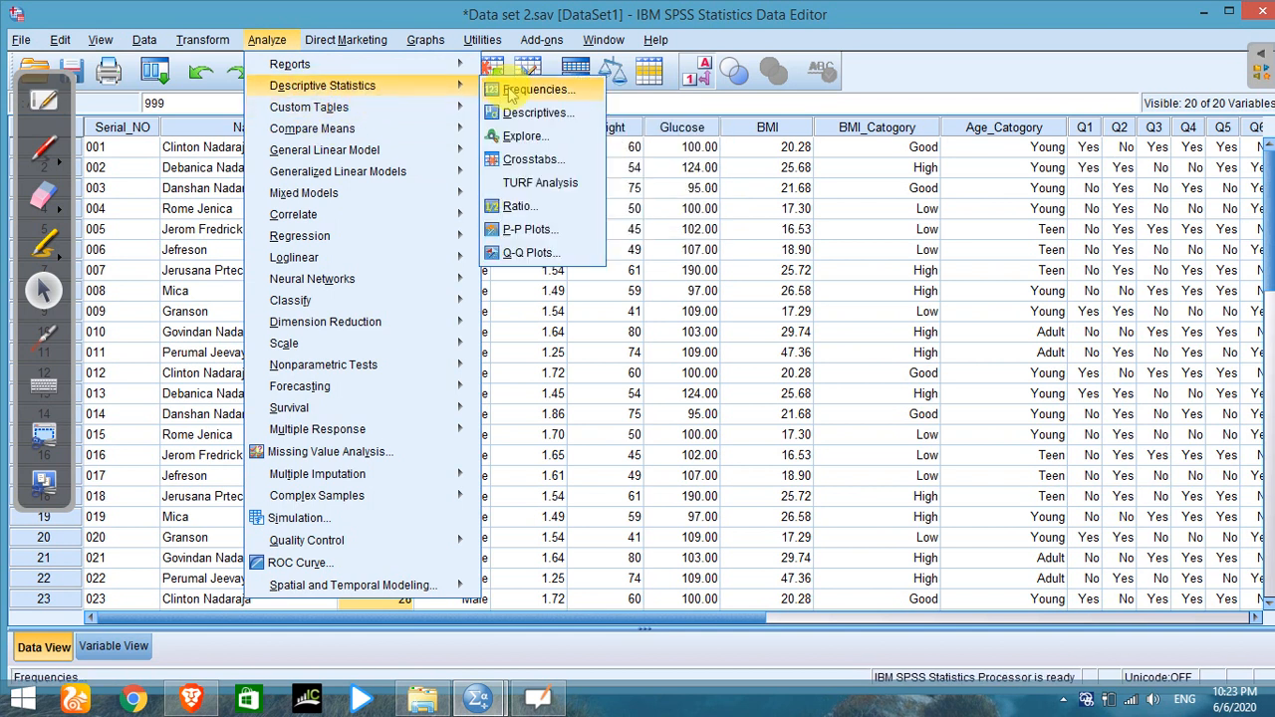
left_click(511, 92)
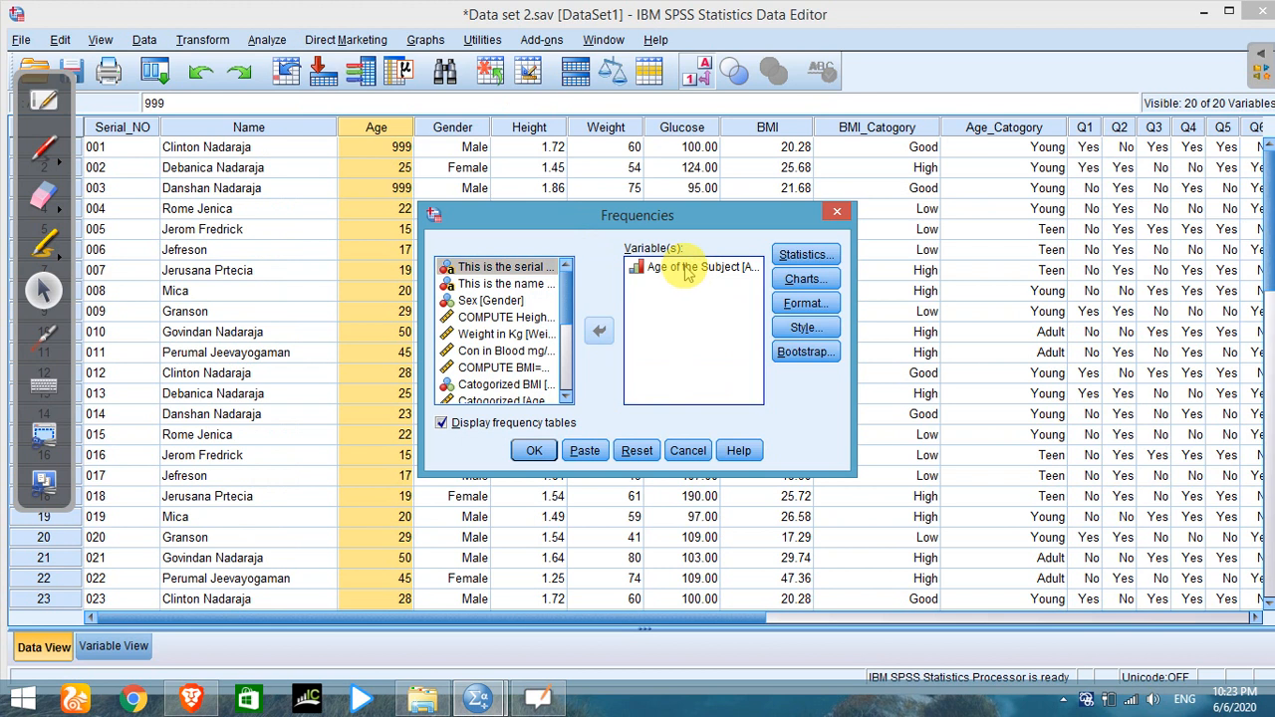
left_click(531, 450)
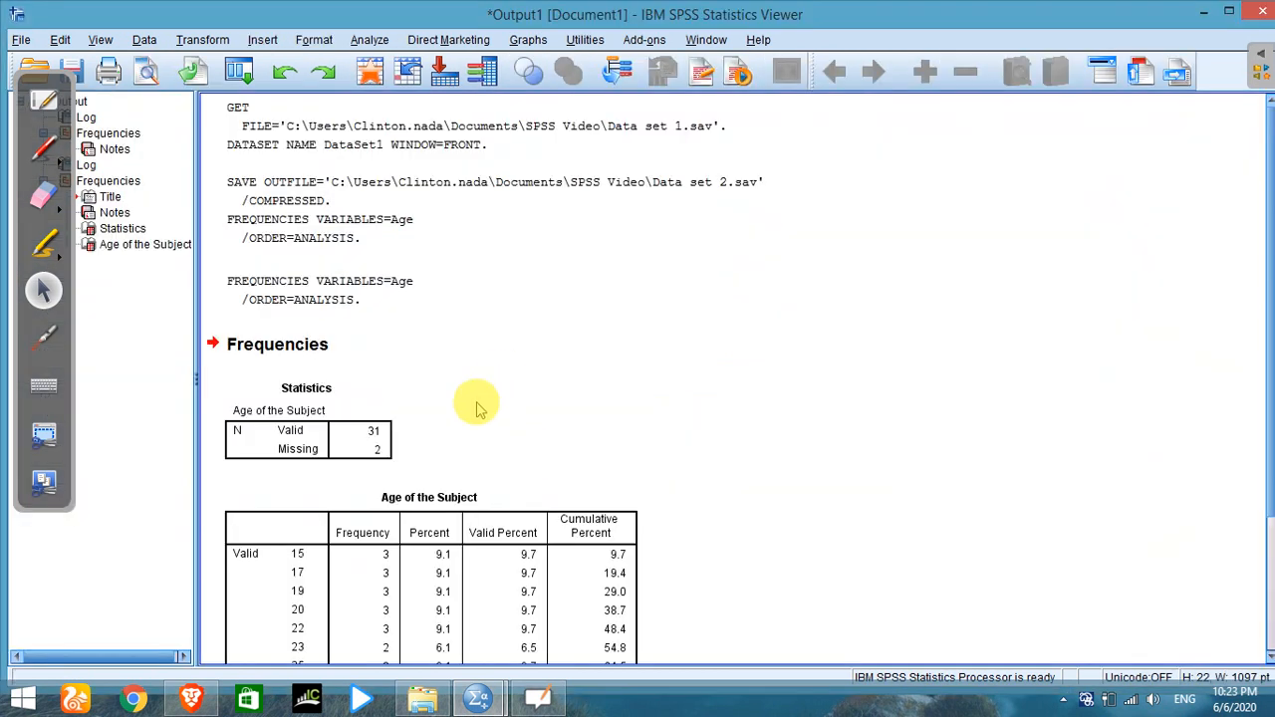
scroll(477, 405, "down", 3)
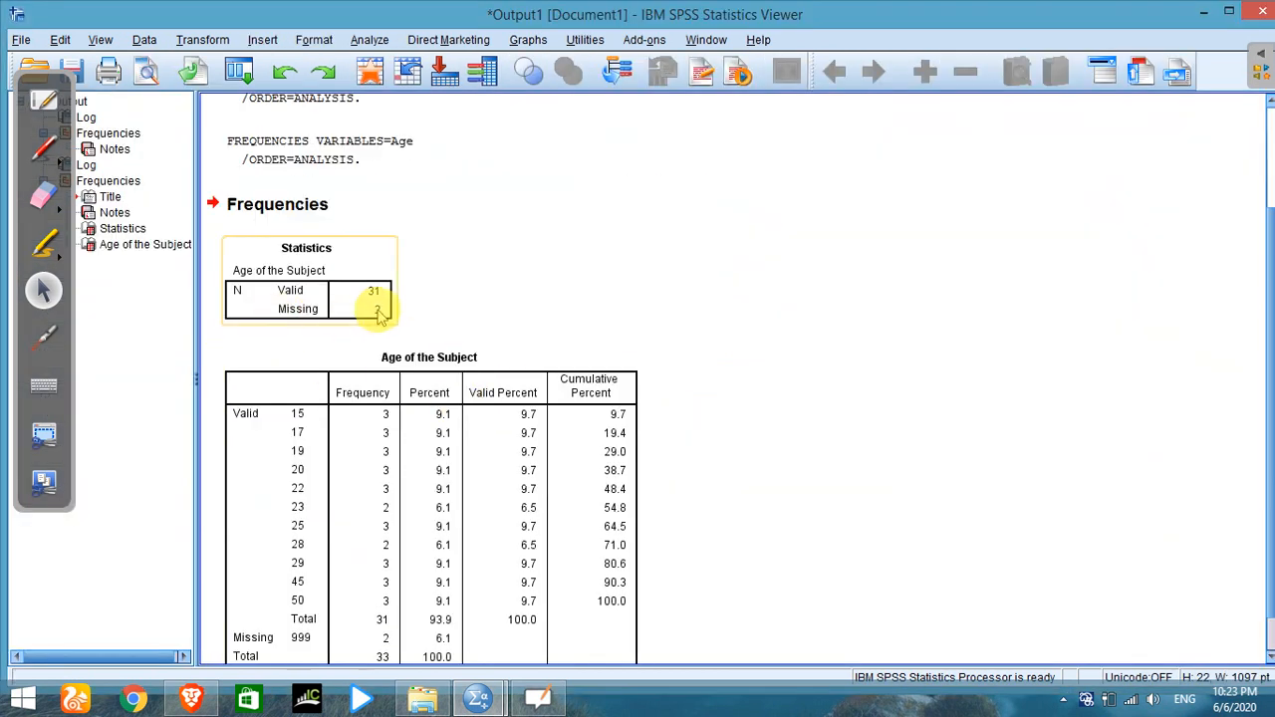
scroll(398, 314, "down", 1)
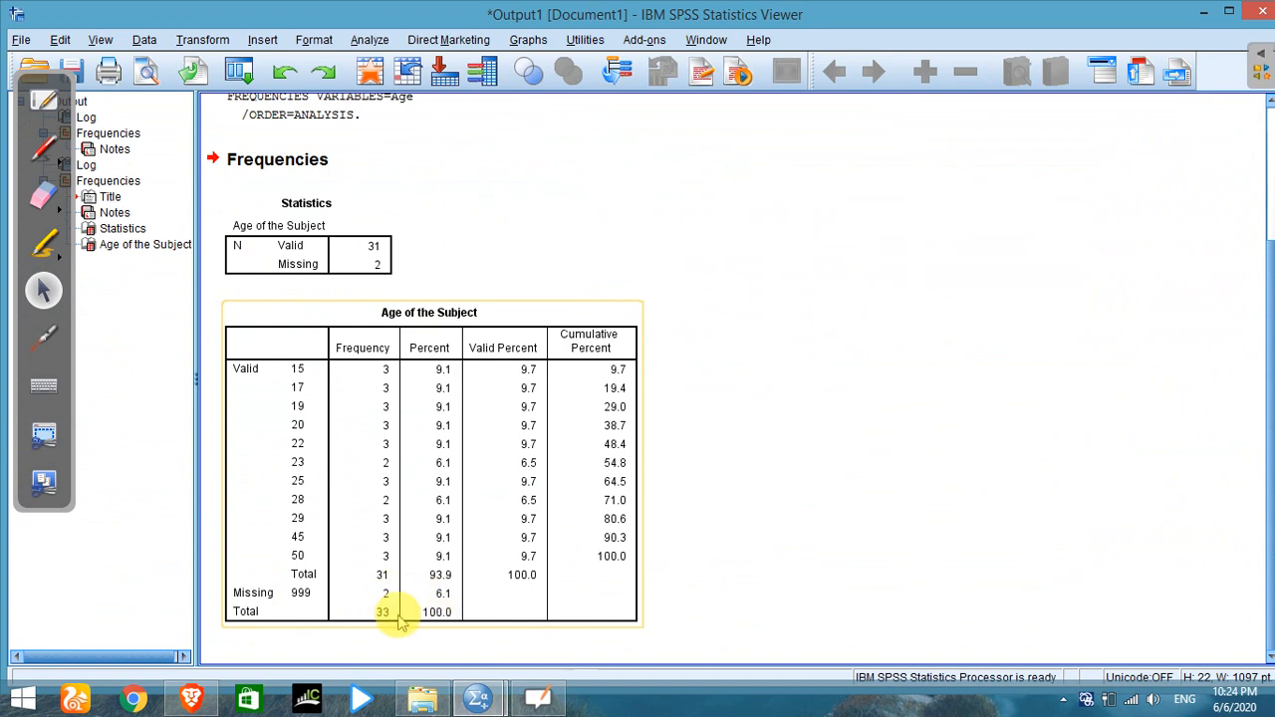
left_click(808, 662)
left_click(334, 576)
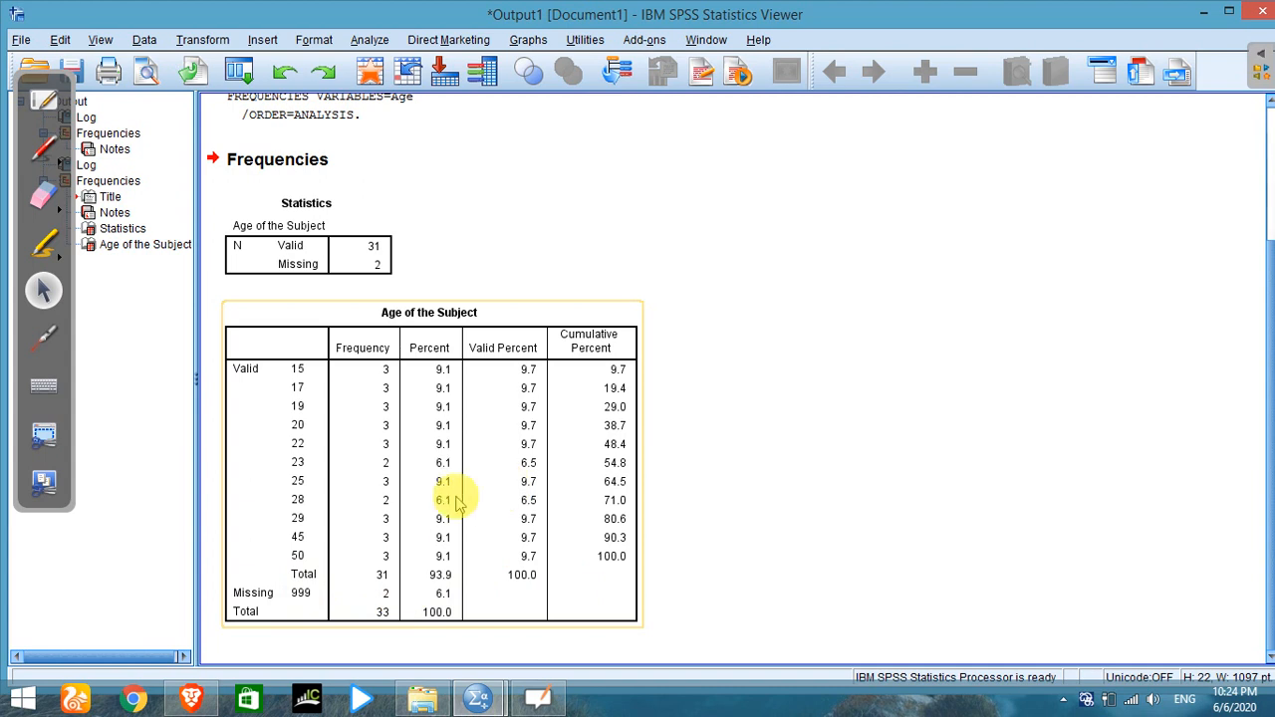
scroll(430, 424, "up", 5)
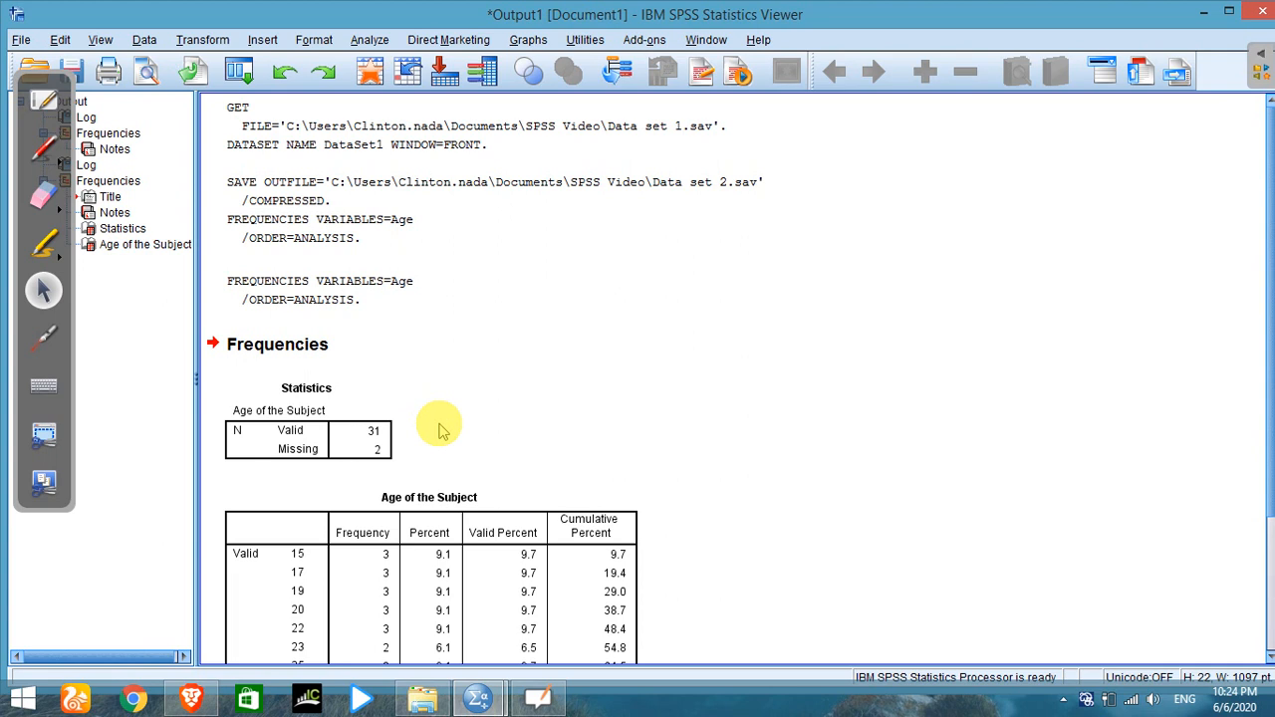
Return to the data and clear the Gender values of records 012 and 013.
left_click(1203, 16)
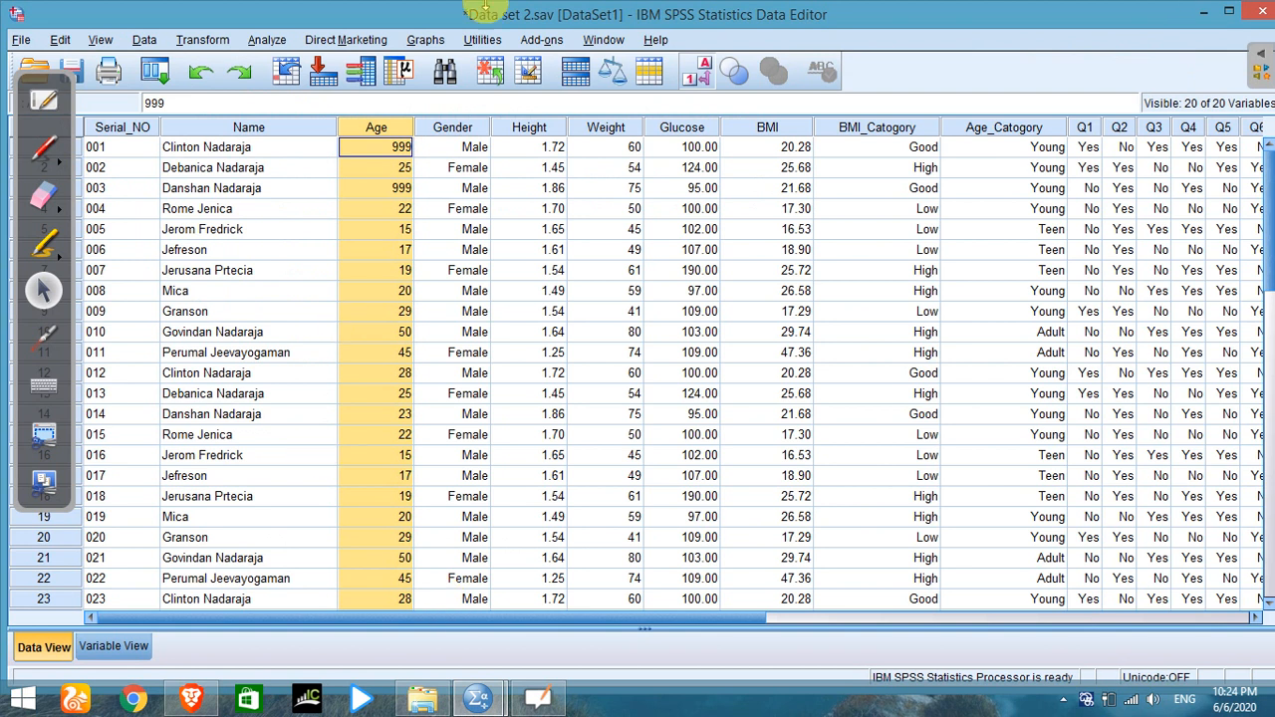
left_click(727, 169)
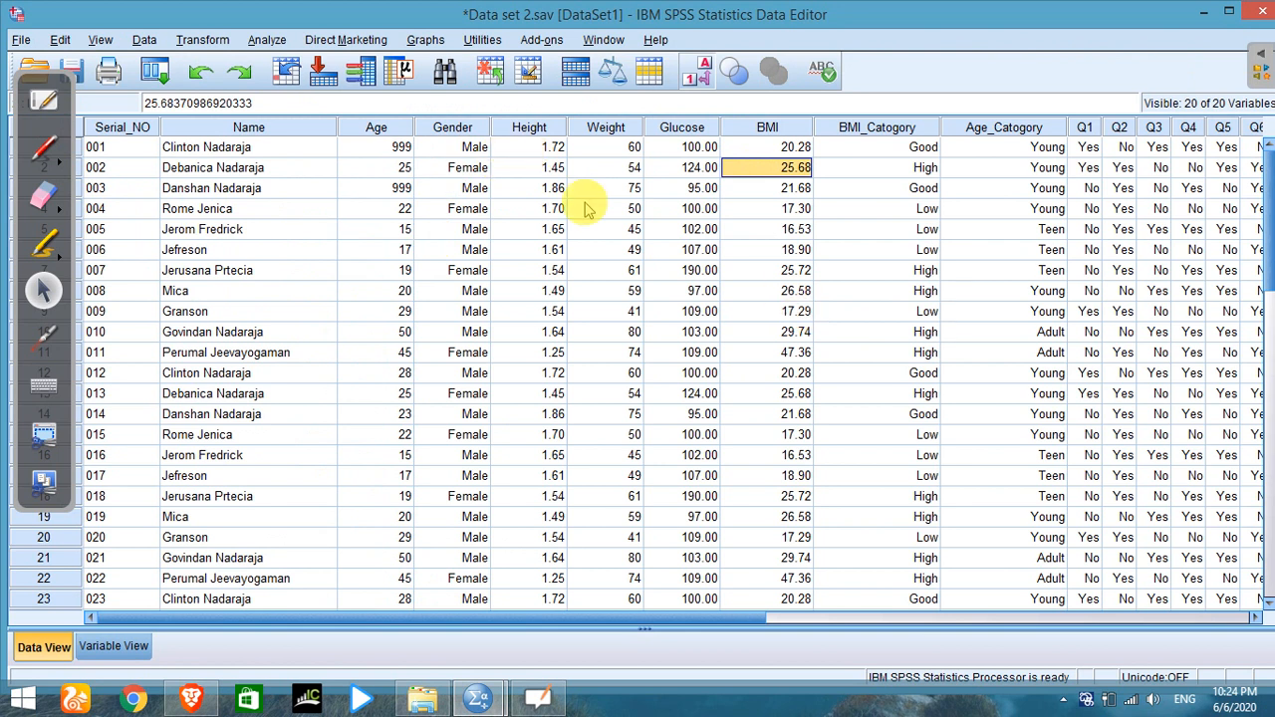
left_click(468, 149)
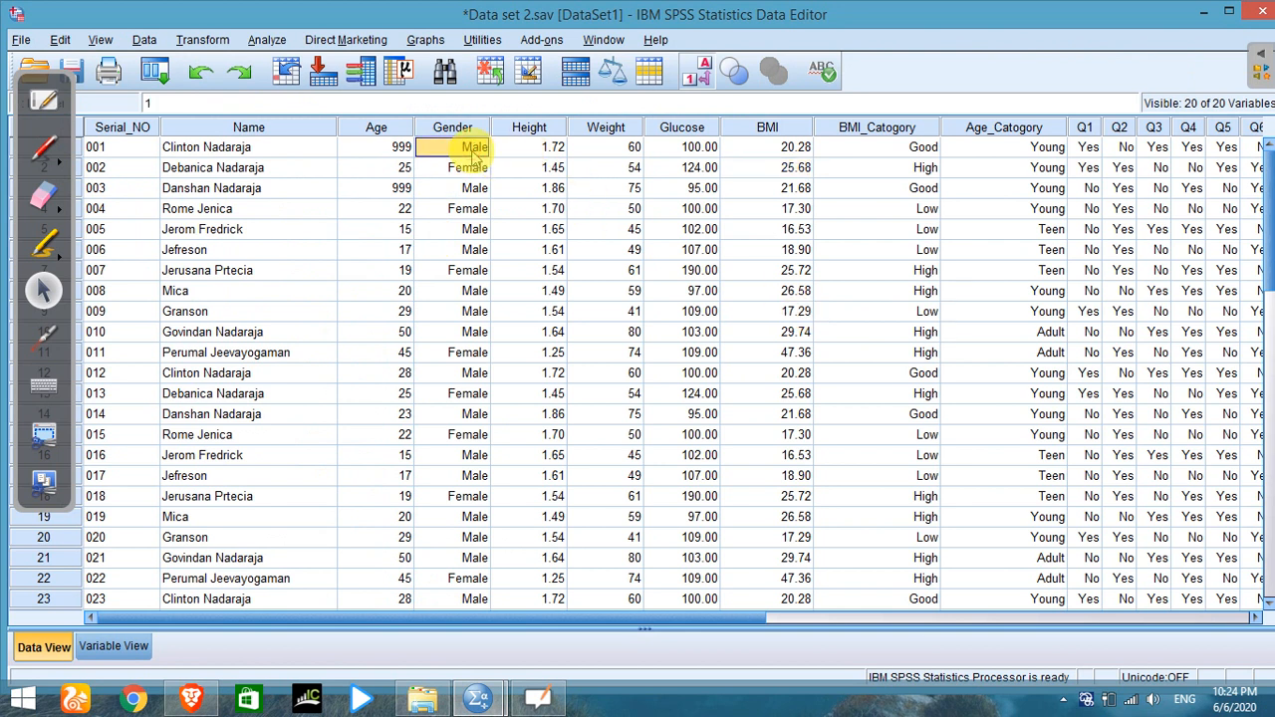
left_click(472, 374)
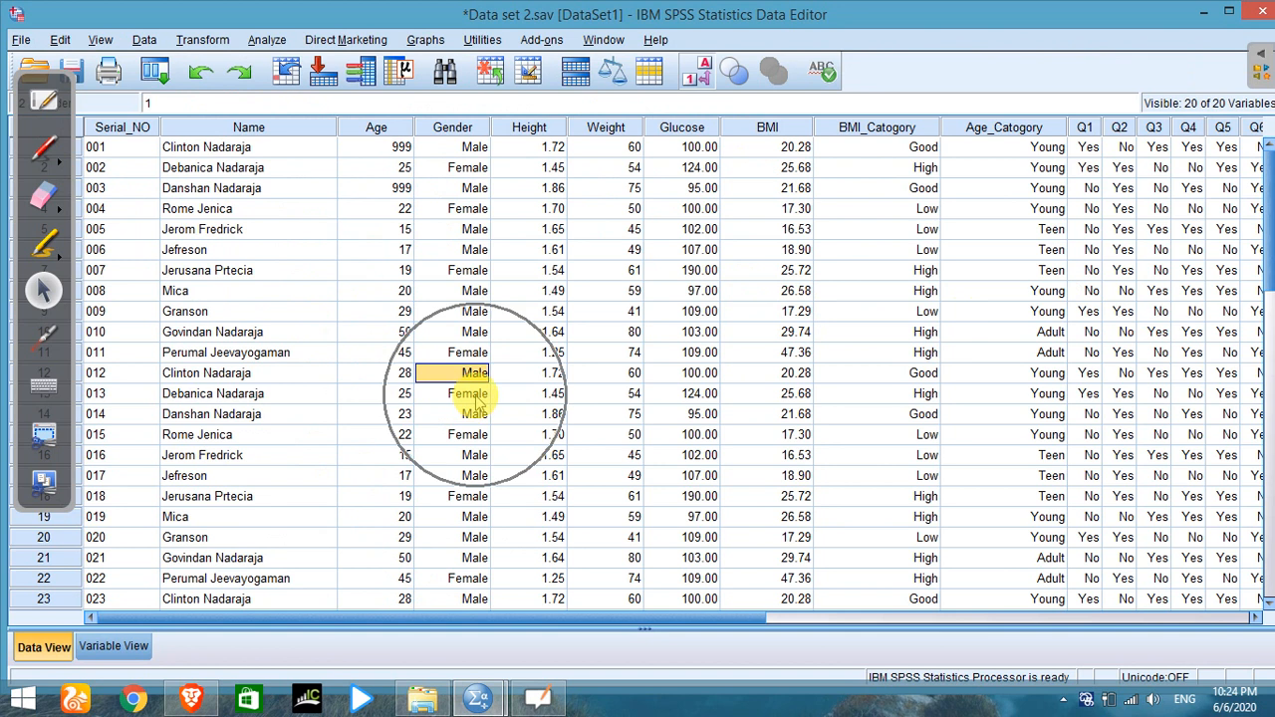
double_click(472, 374)
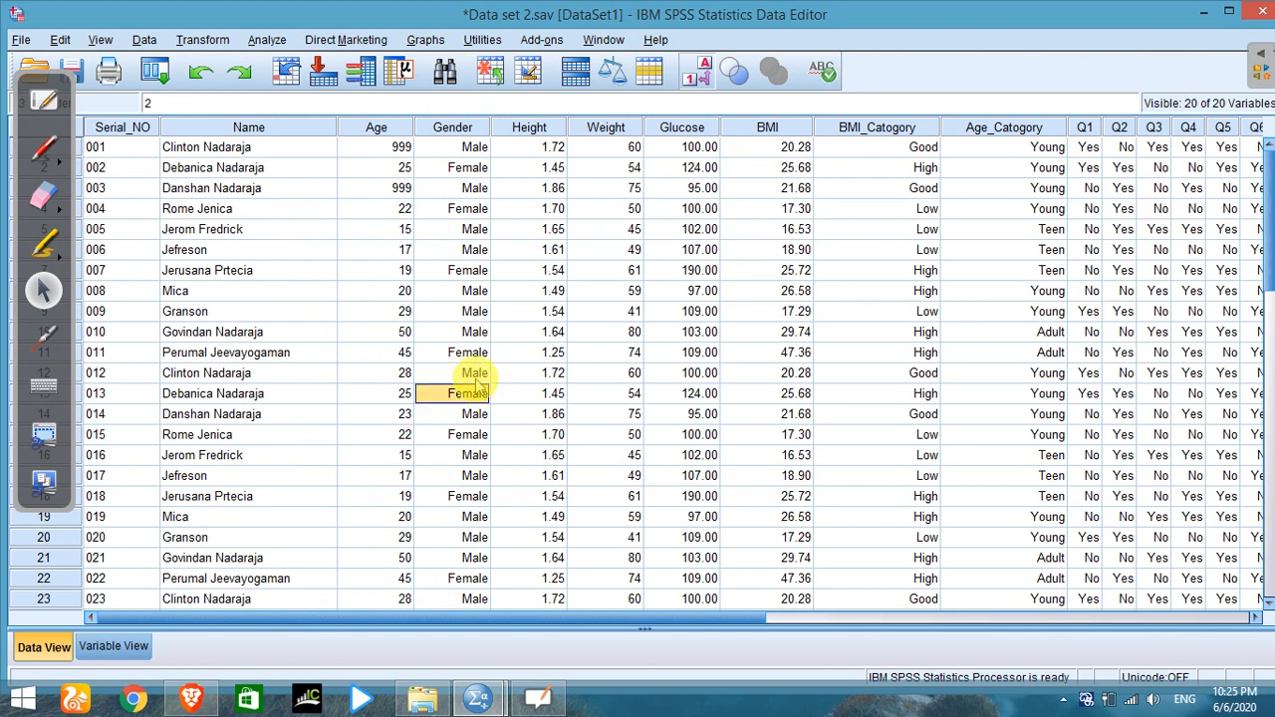
key("BackSpace")
left_click(480, 394)
double_click(480, 394)
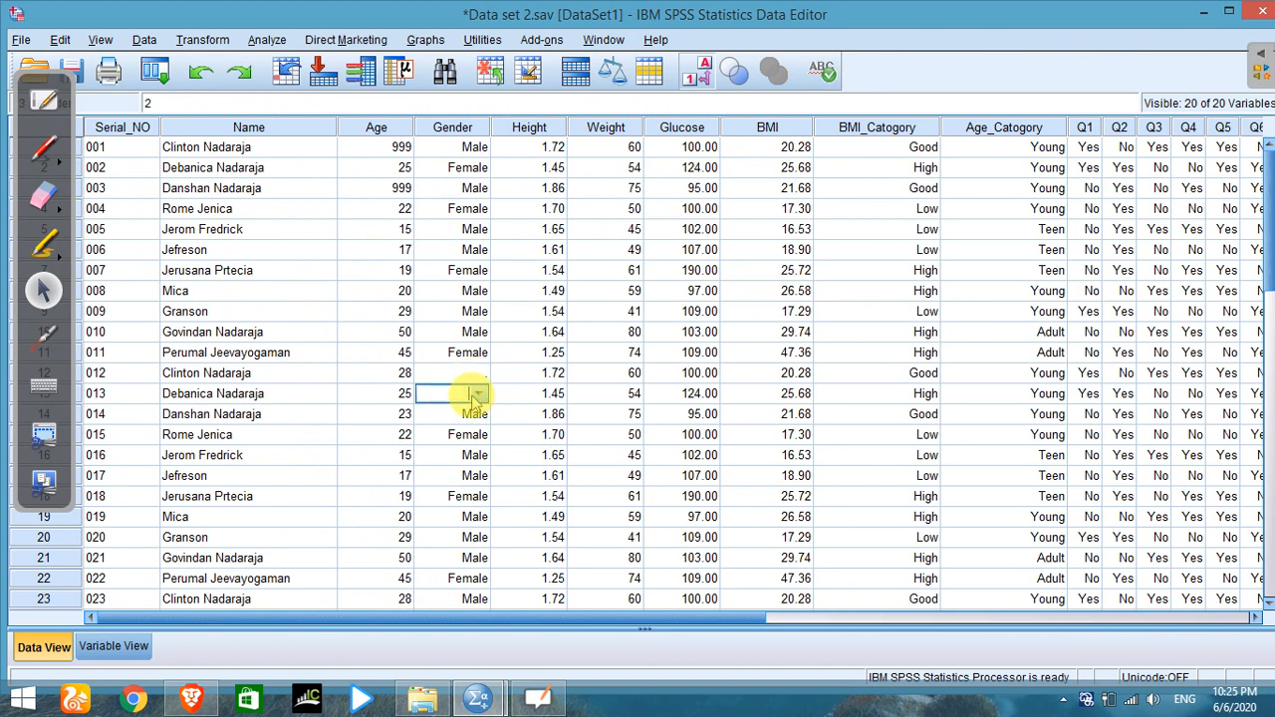
key("BackSpace")
left_click(493, 434)
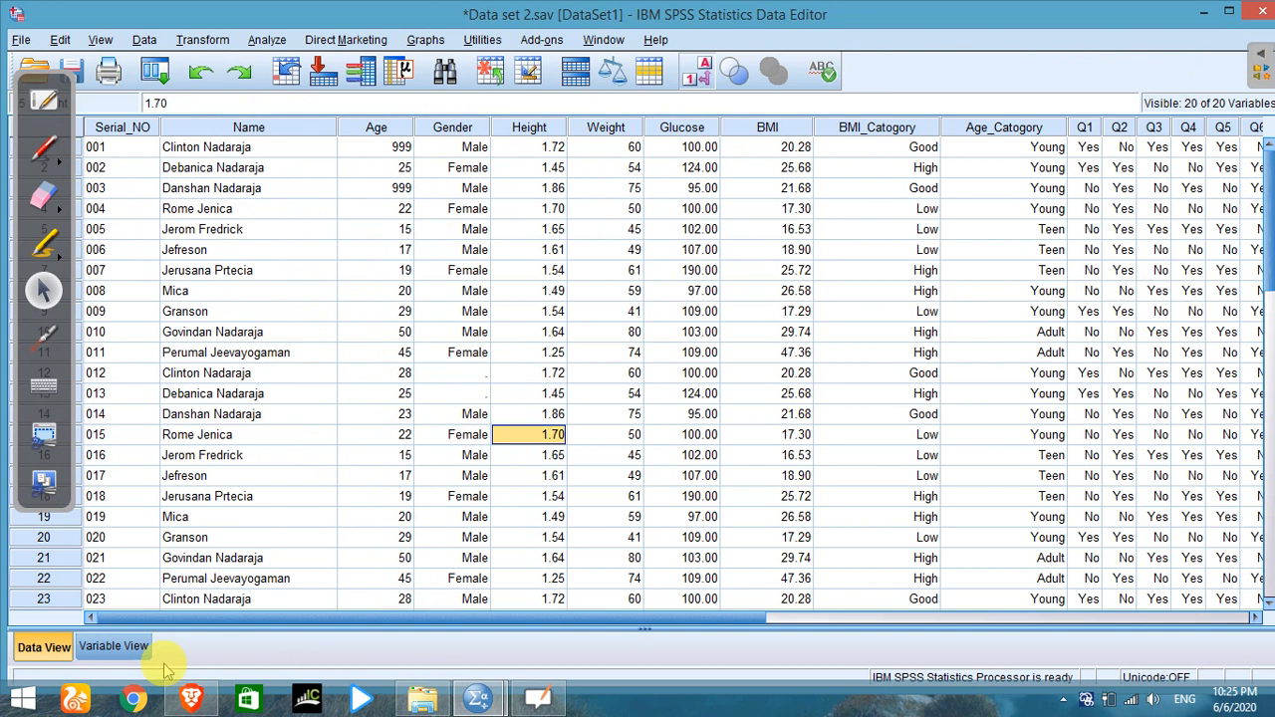
Copy the missing-value definition 999 from the Age variable to the Gender variable.
left_click(112, 648)
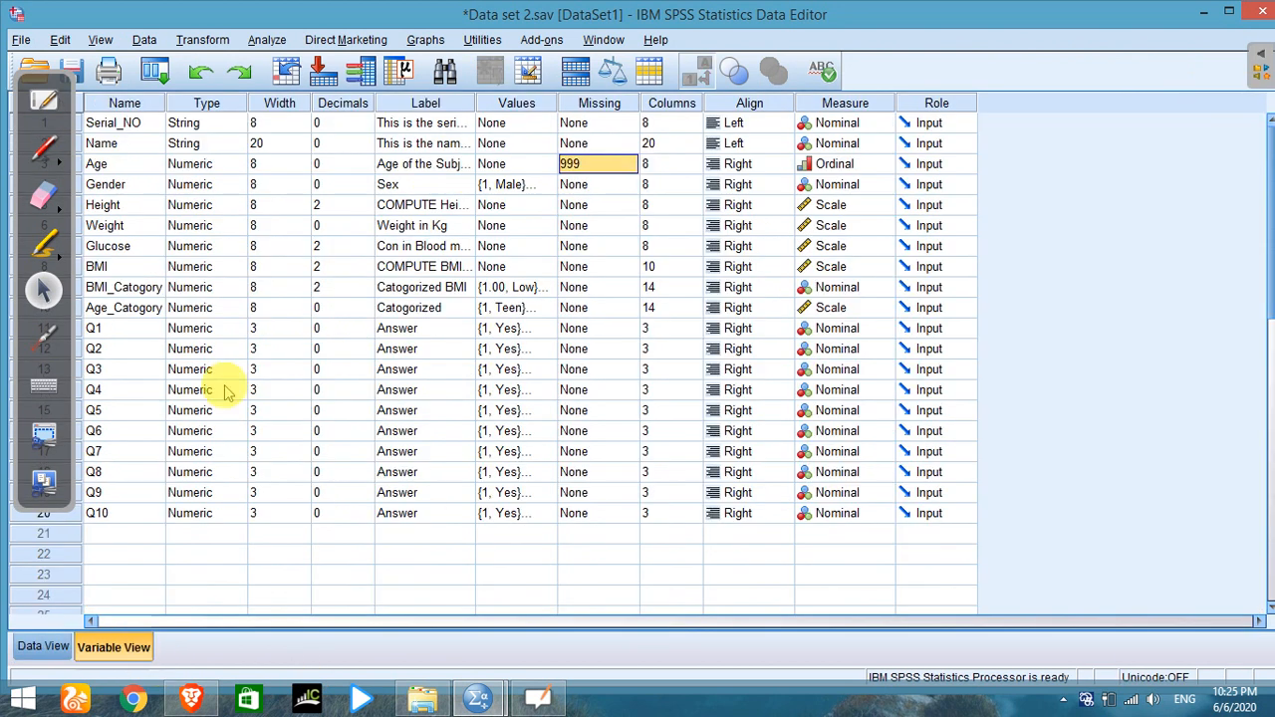
left_click(104, 184)
right_click(572, 167)
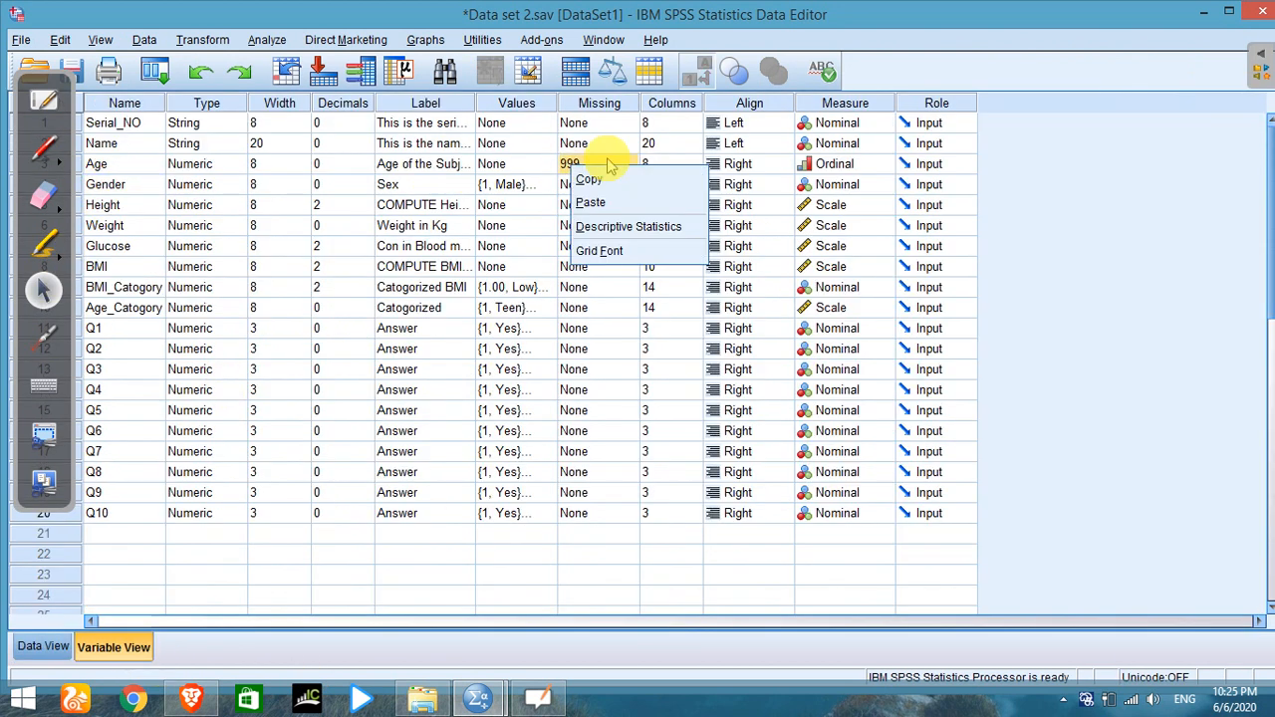
key("Escape")
right_click(593, 190)
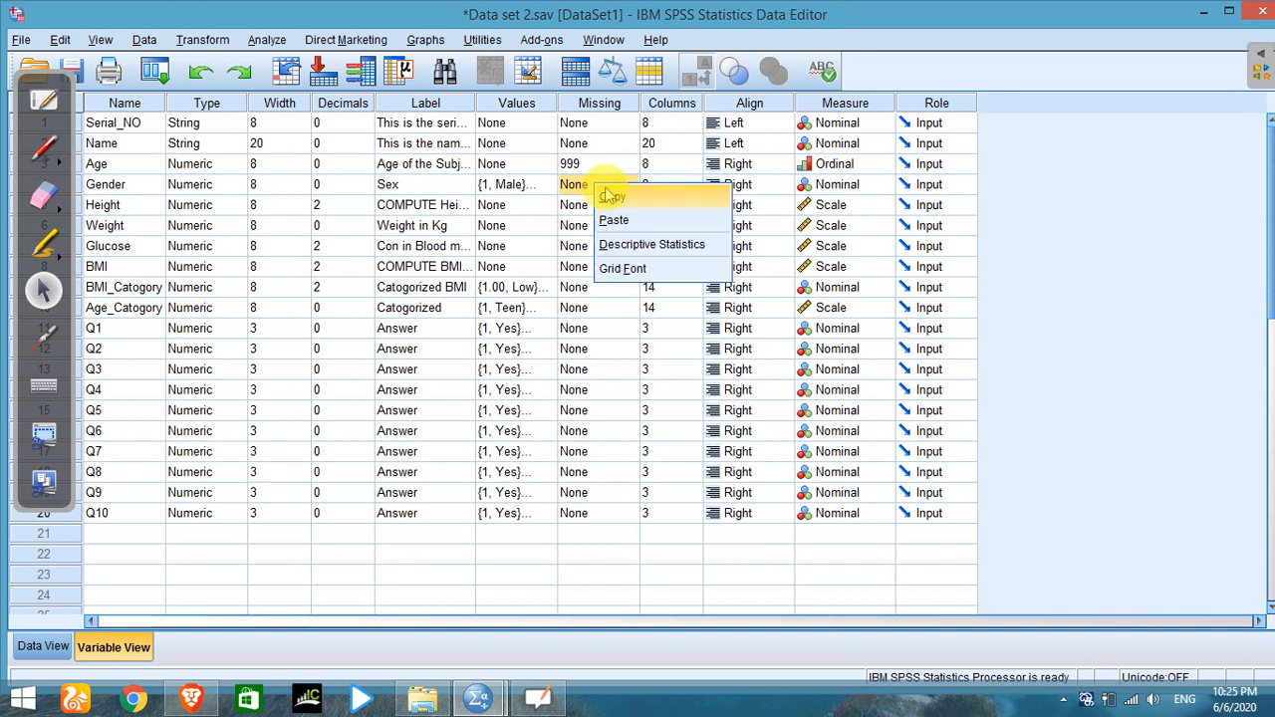
left_click(610, 213)
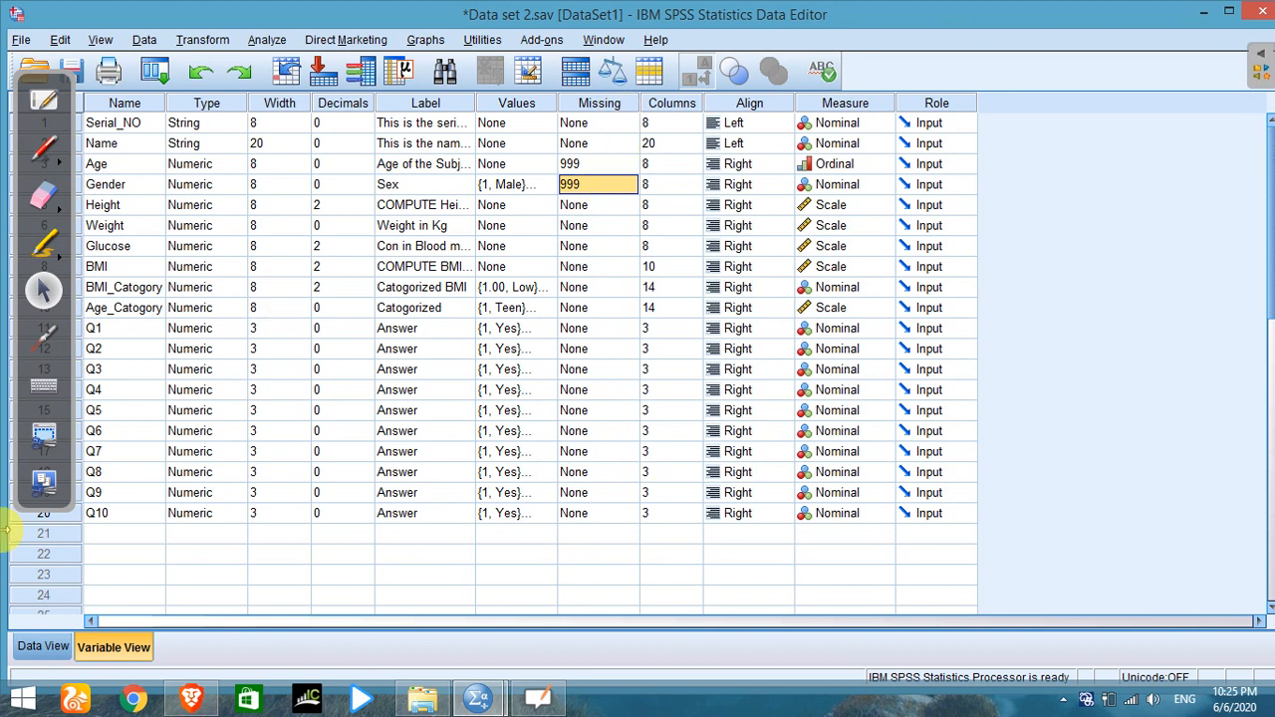
Return to the data and enter 999 as the Gender of records 012 and 013.
left_click(43, 648)
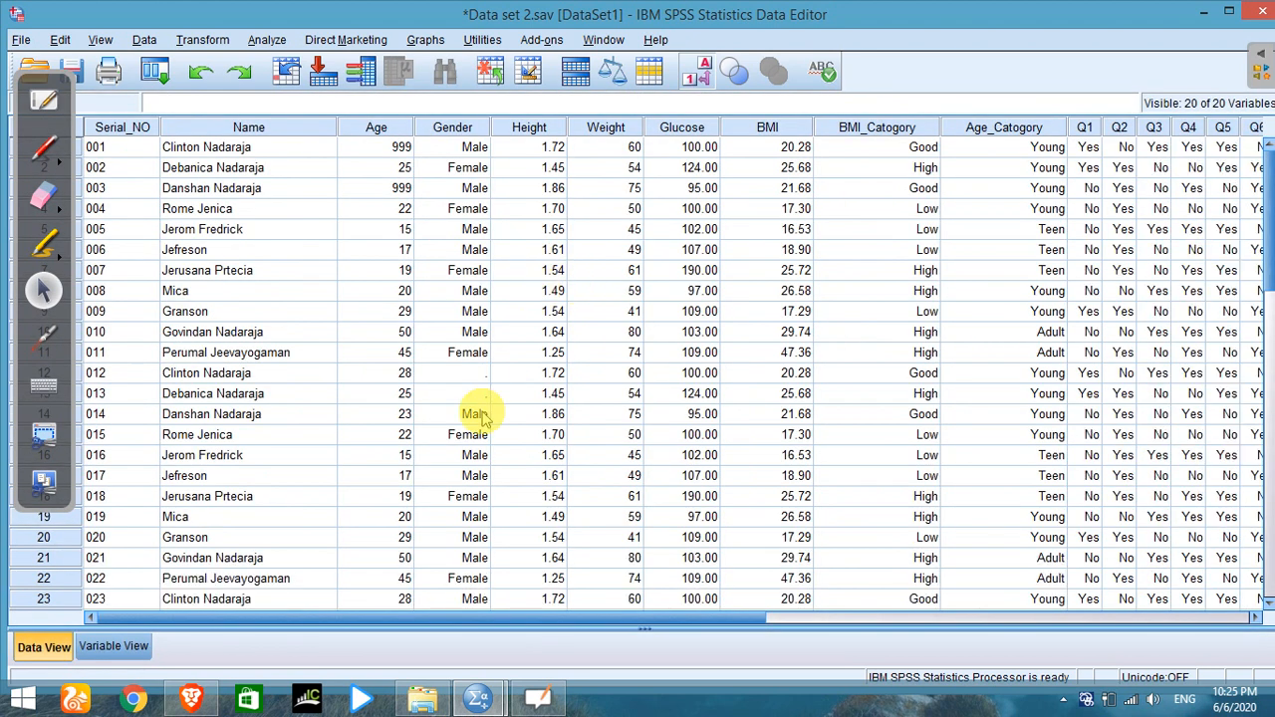
left_click(458, 373)
type("999")
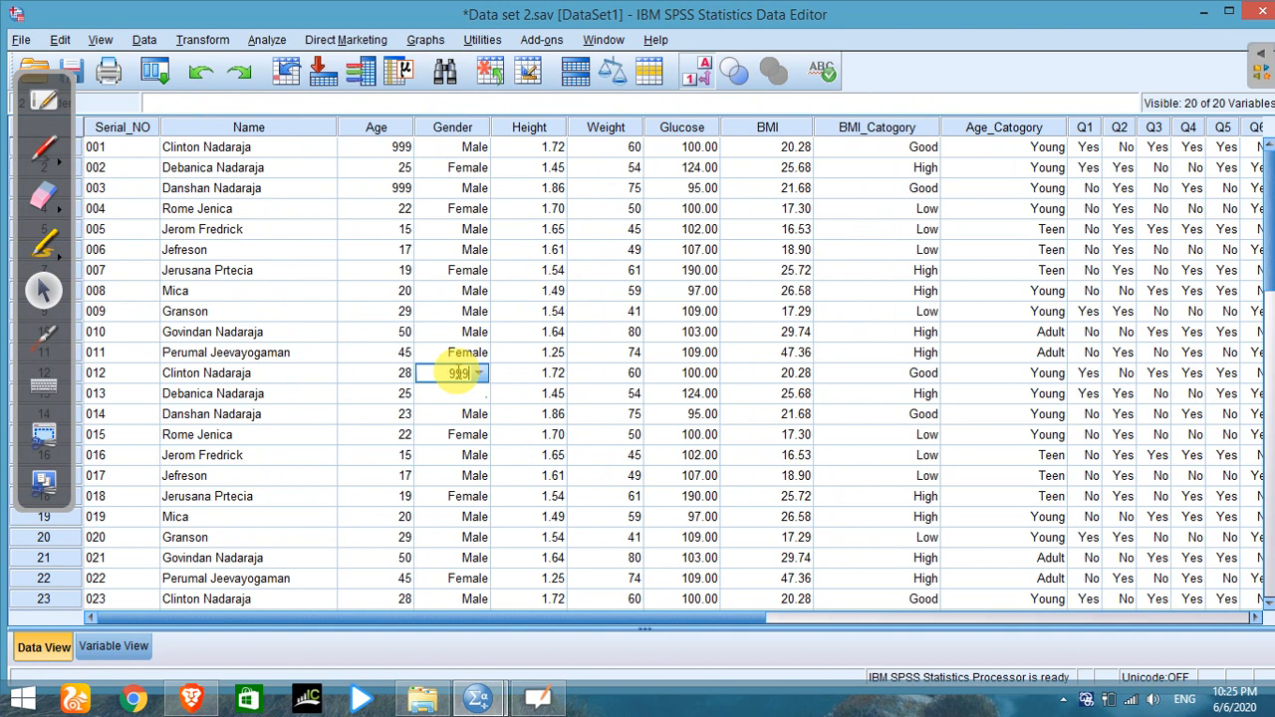
left_click(464, 394)
type("99")
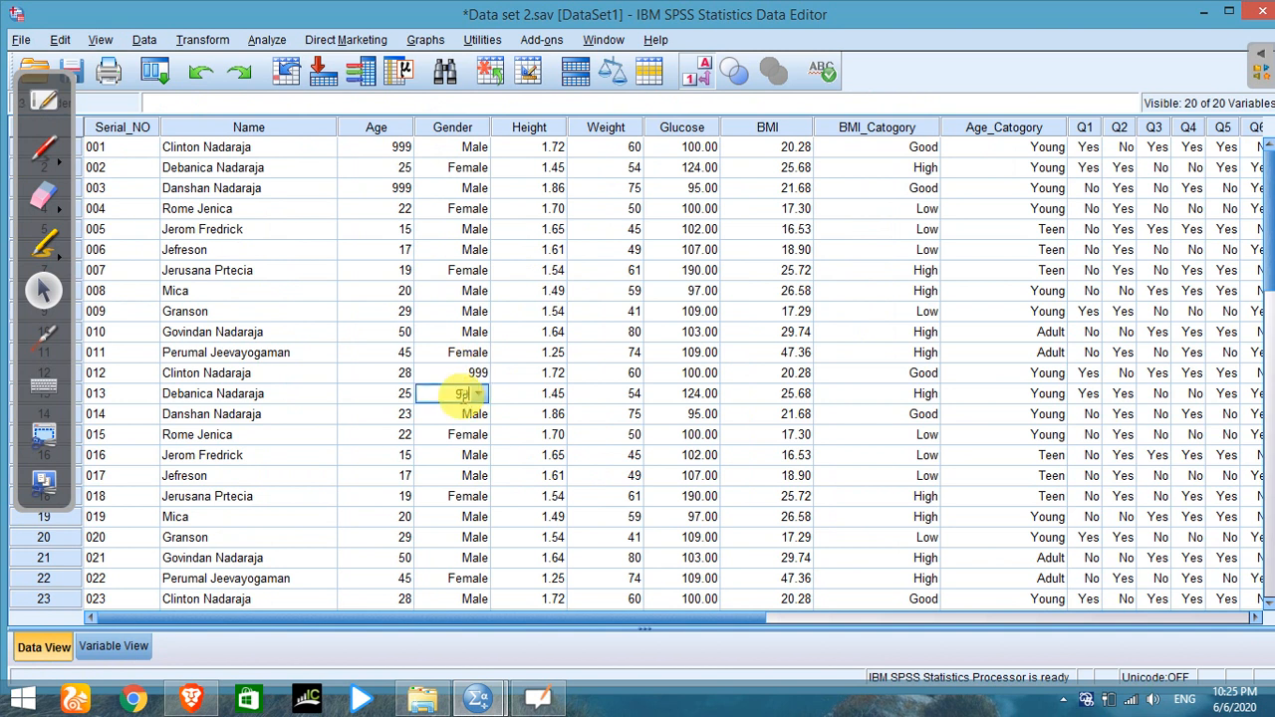
type("9")
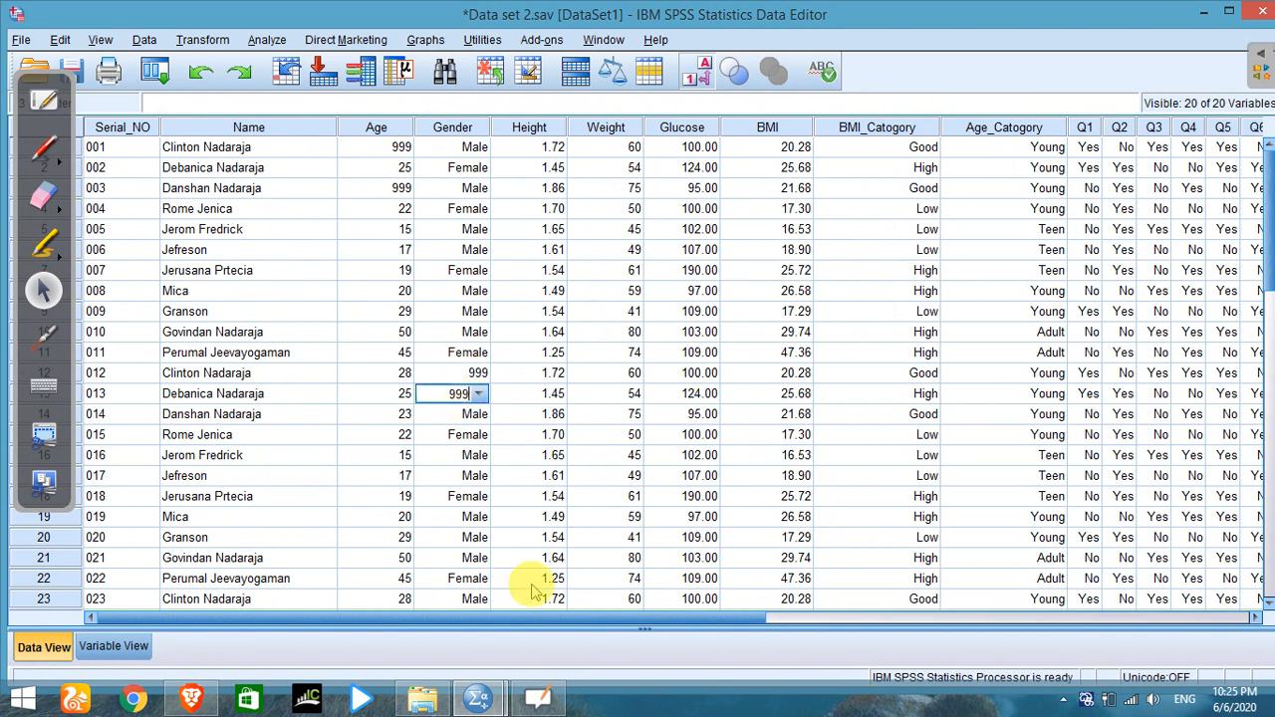
left_click(508, 495)
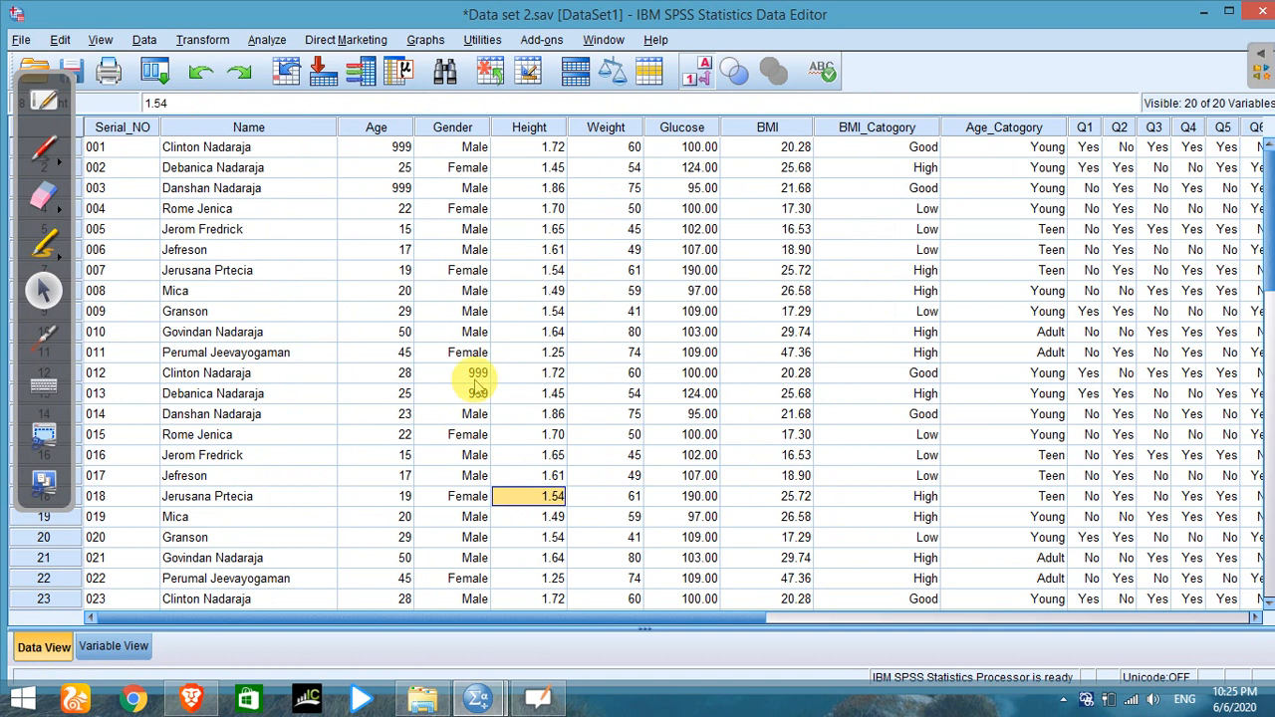